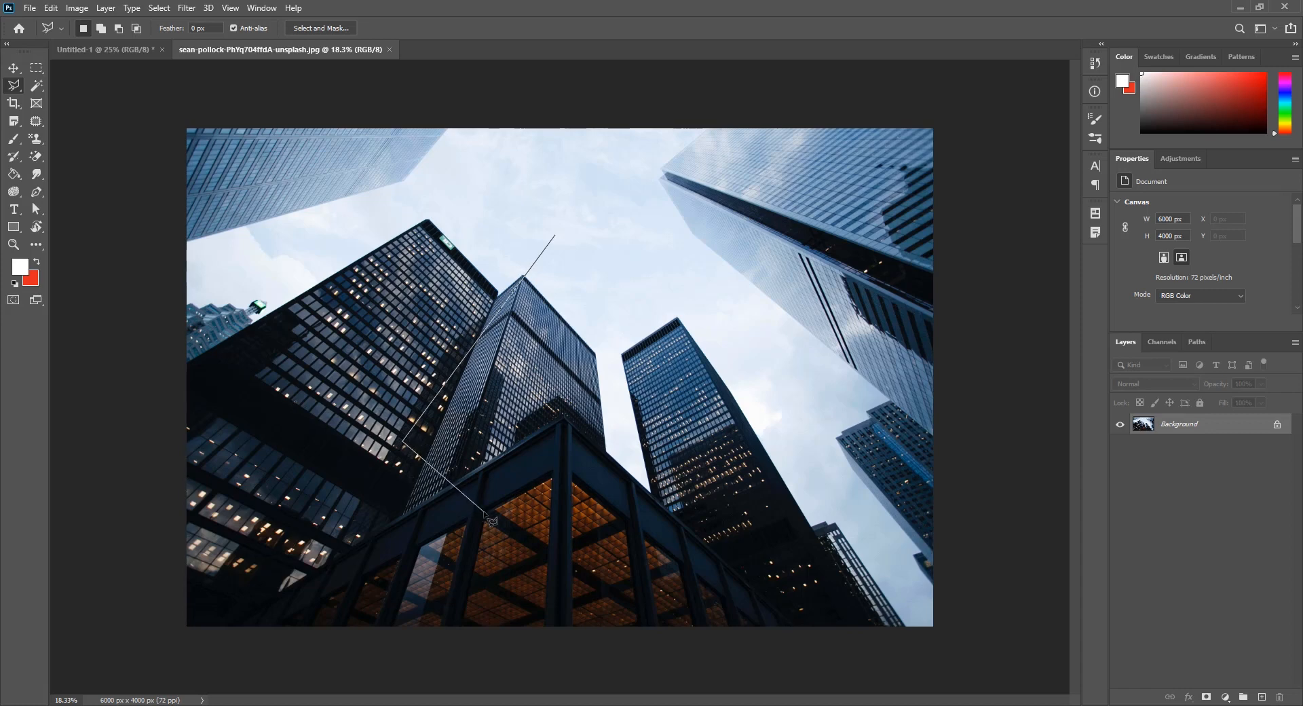
Step: Finish the diamond-shaped Polygonal Lasso selection around the central towers and copy it to a new layer
{"action": "left_click", "coordinate": [484, 511]}
{"action": "left_click", "coordinate": [627, 511]}
{"action": "left_click", "coordinate": [692, 445]}
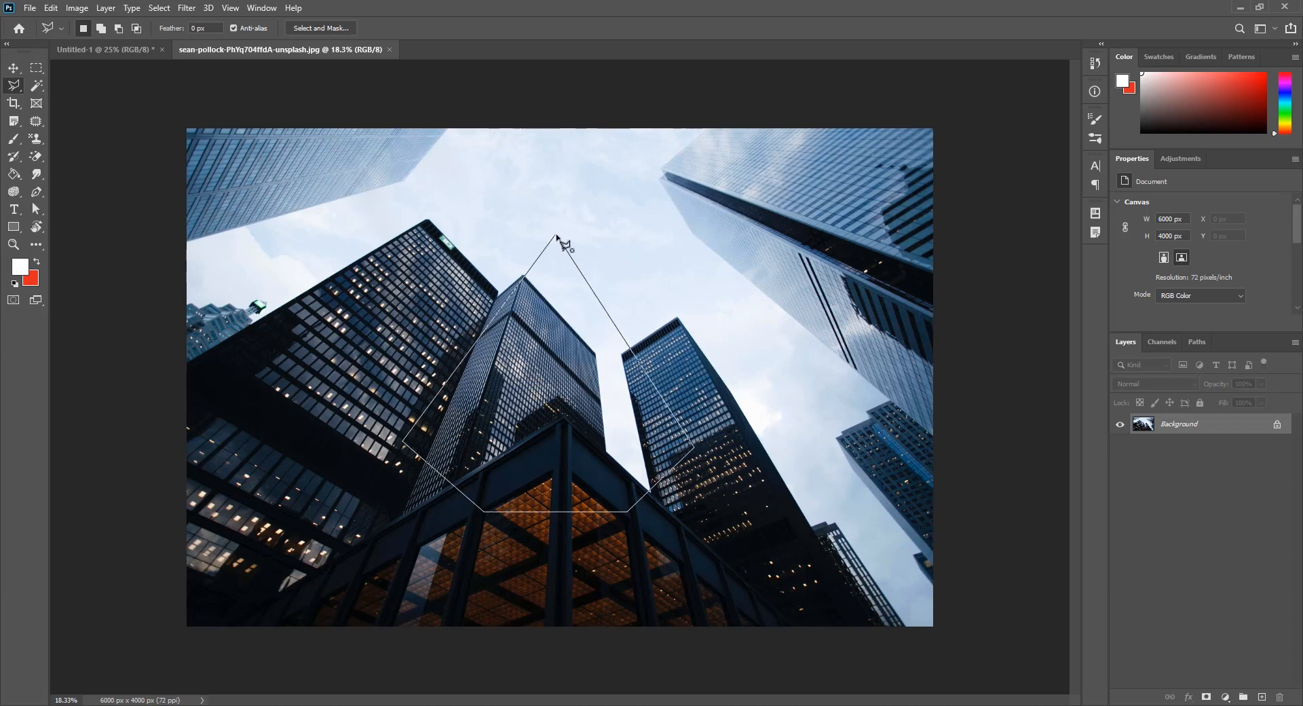
{"action": "left_click", "coordinate": [556, 237]}
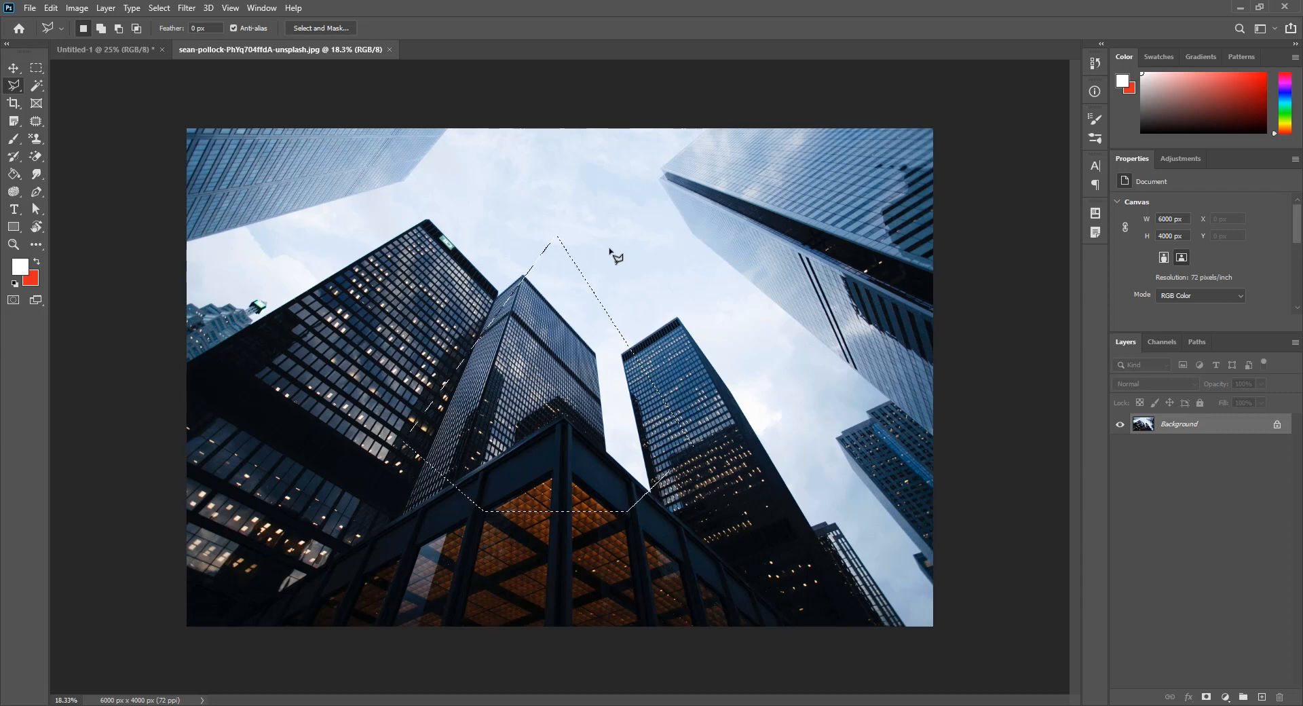
{"action": "key", "text": "ctrl+j"}
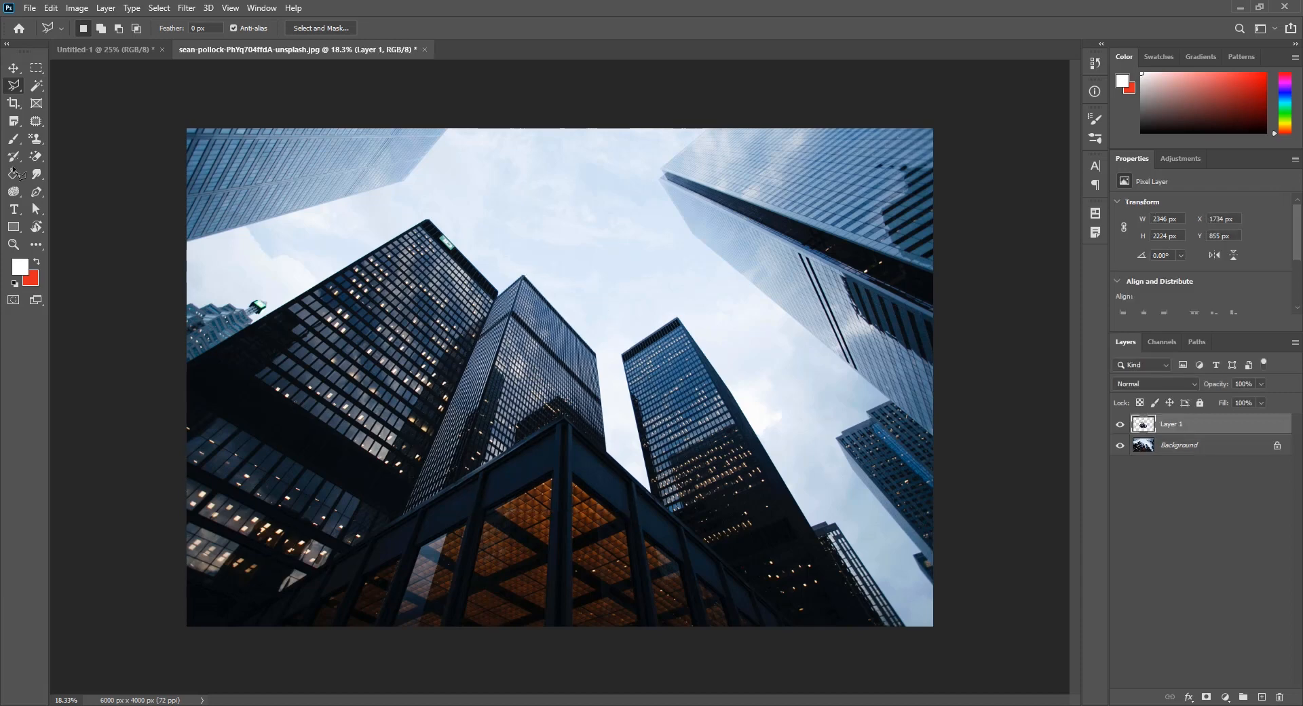
Step: Scale the copied diamond shape up proportionally from its centre to about 132.57% and hide the Background layer
{"action": "left_click", "coordinate": [15, 69]}
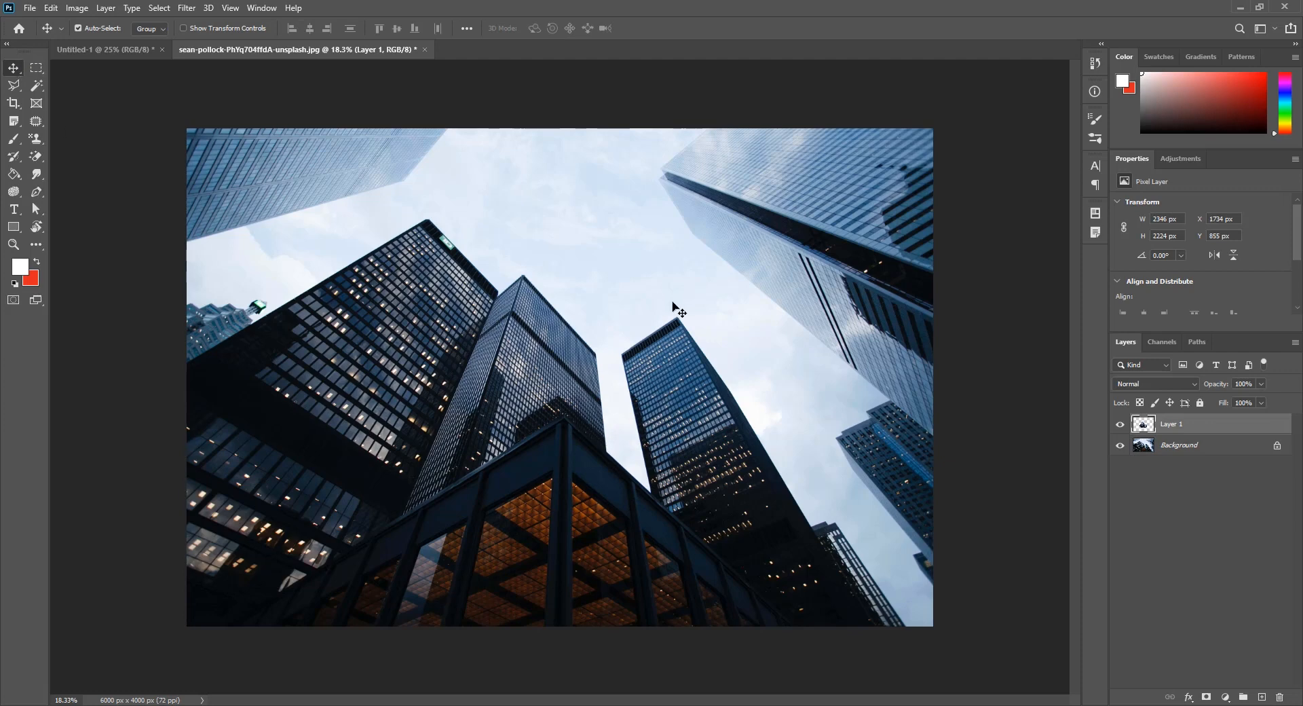
{"action": "left_click", "coordinate": [507, 439]}
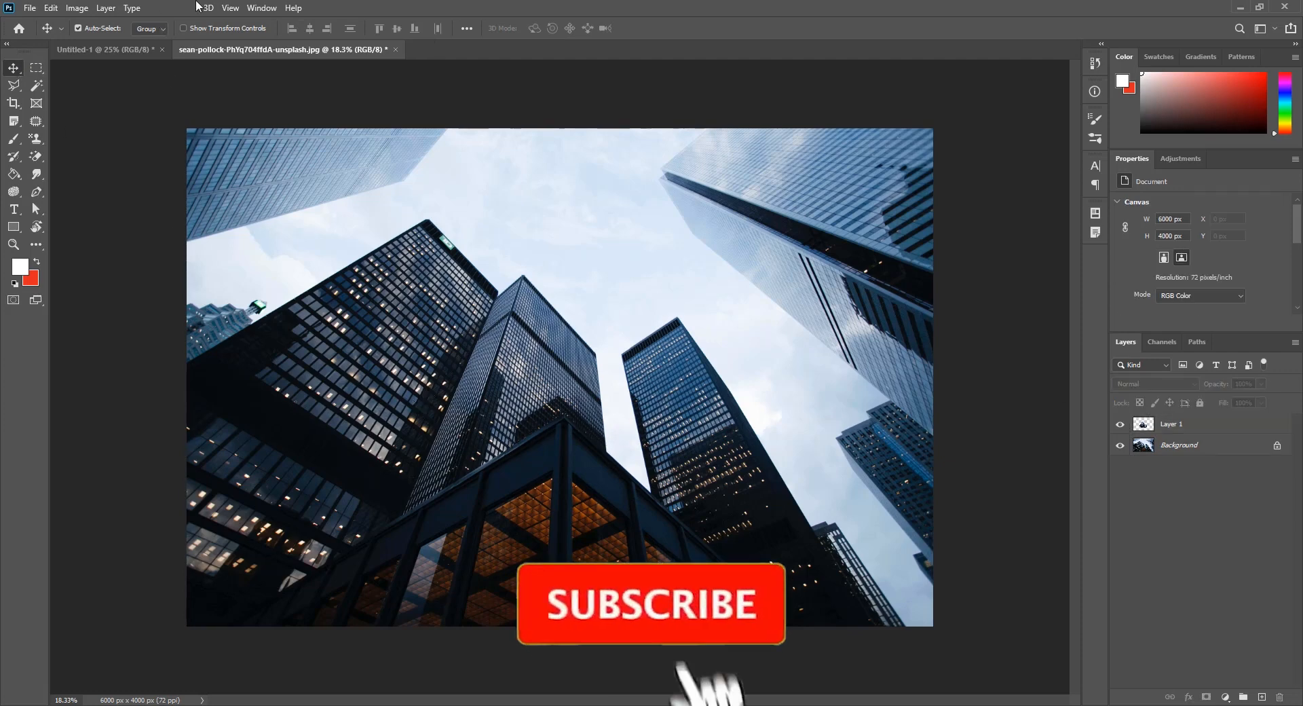
{"action": "left_click", "coordinate": [228, 29]}
{"action": "left_click", "coordinate": [619, 429]}
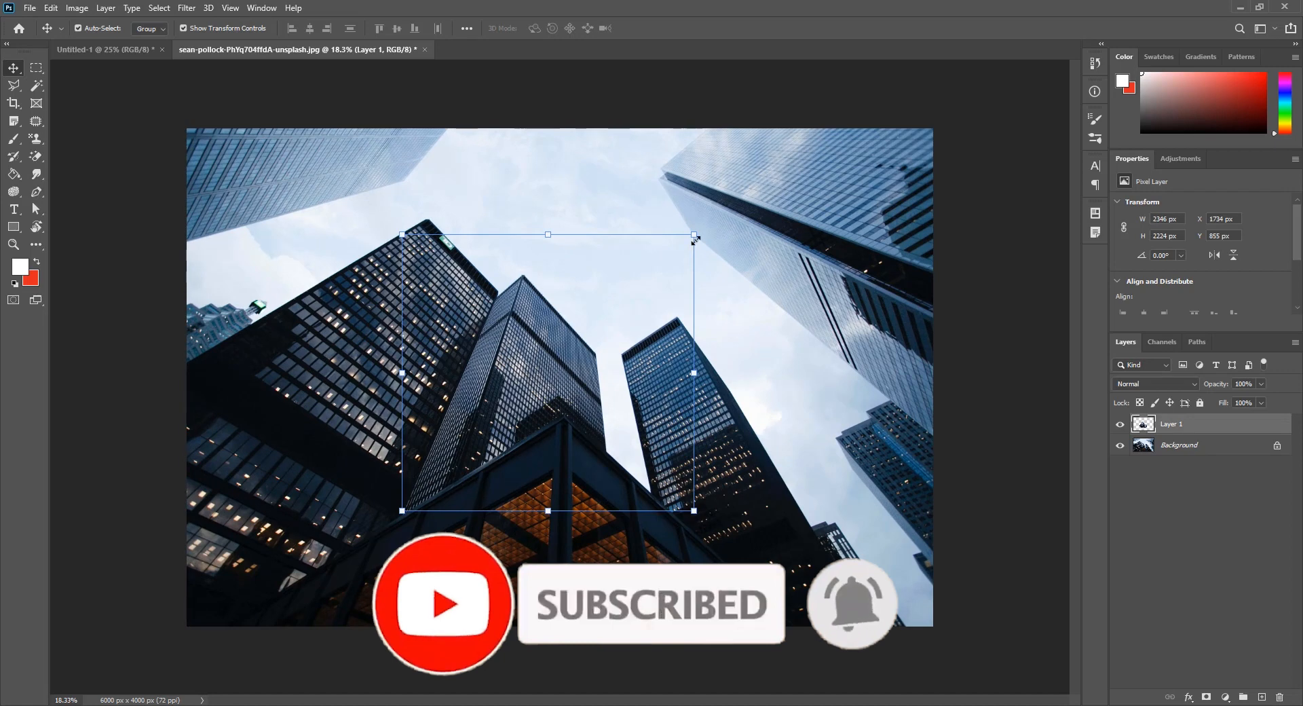
{"action": "left_click", "coordinate": [708, 233]}
{"action": "left_click_drag", "start_coordinate": [709, 234], "coordinate": [751, 200]}
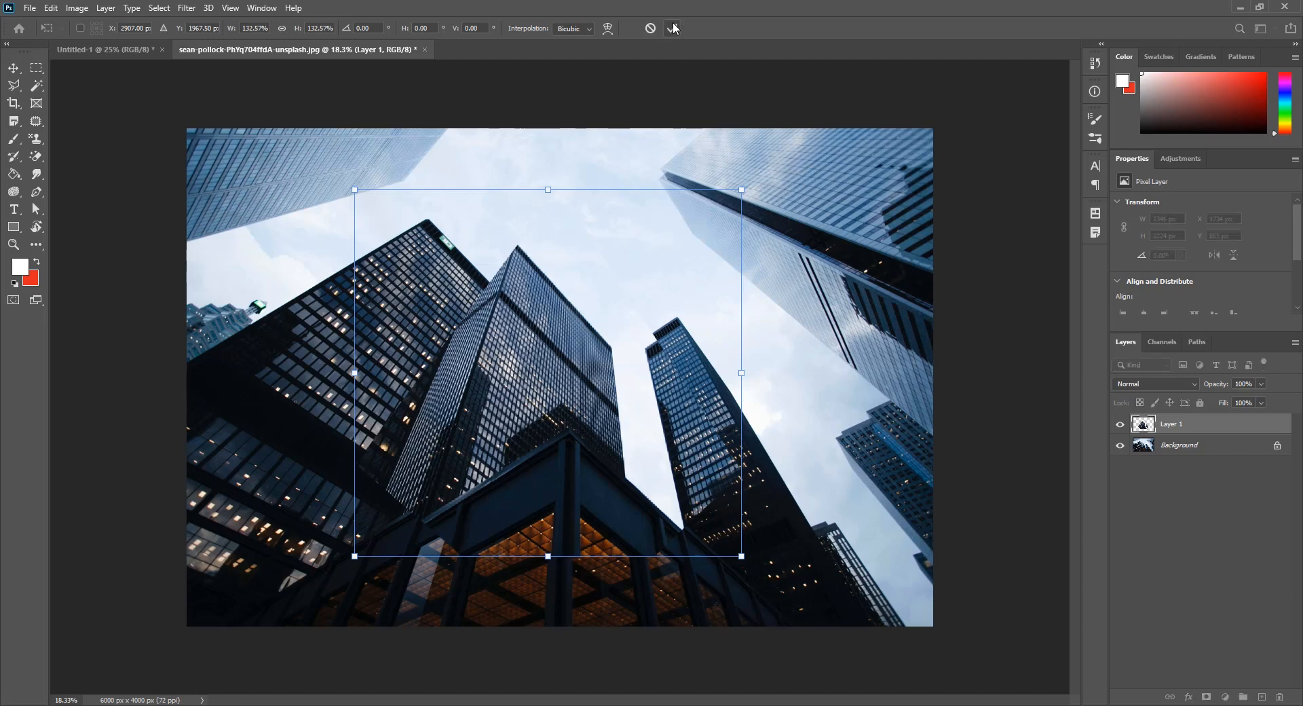
{"action": "left_click", "coordinate": [674, 28]}
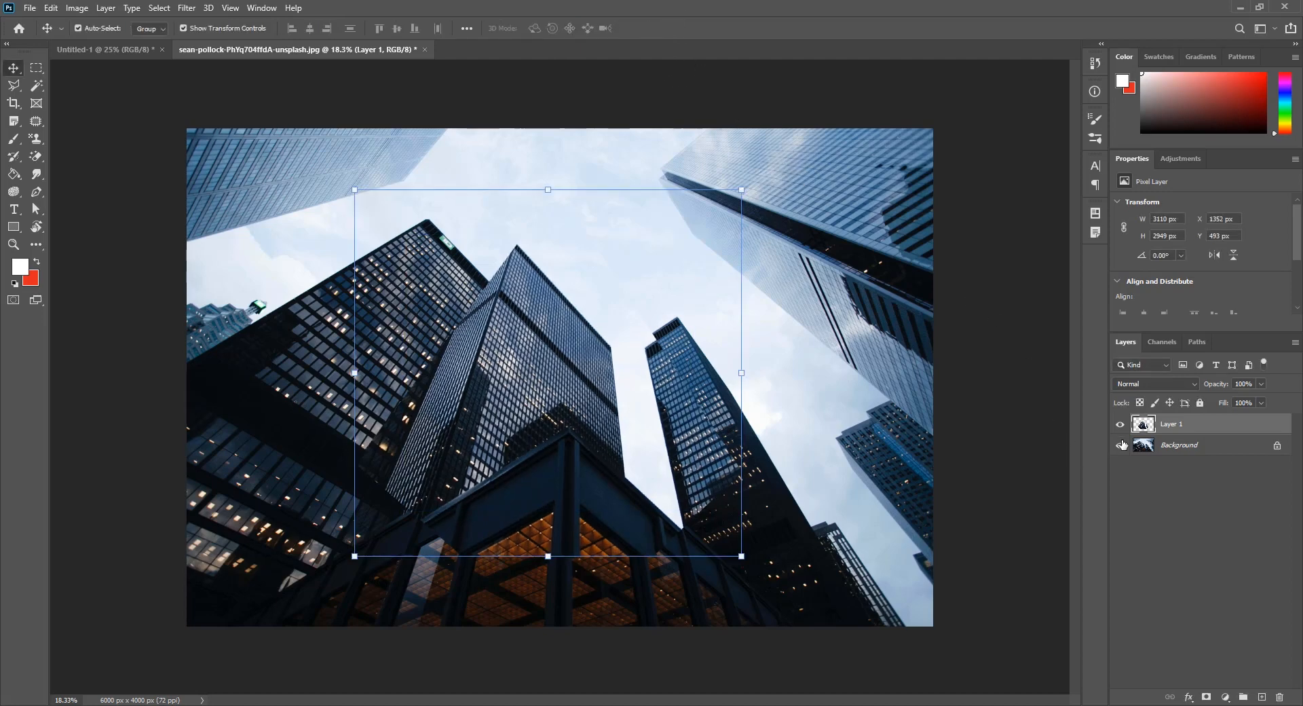
{"action": "left_click", "coordinate": [1122, 445]}
{"action": "left_click", "coordinate": [850, 495]}
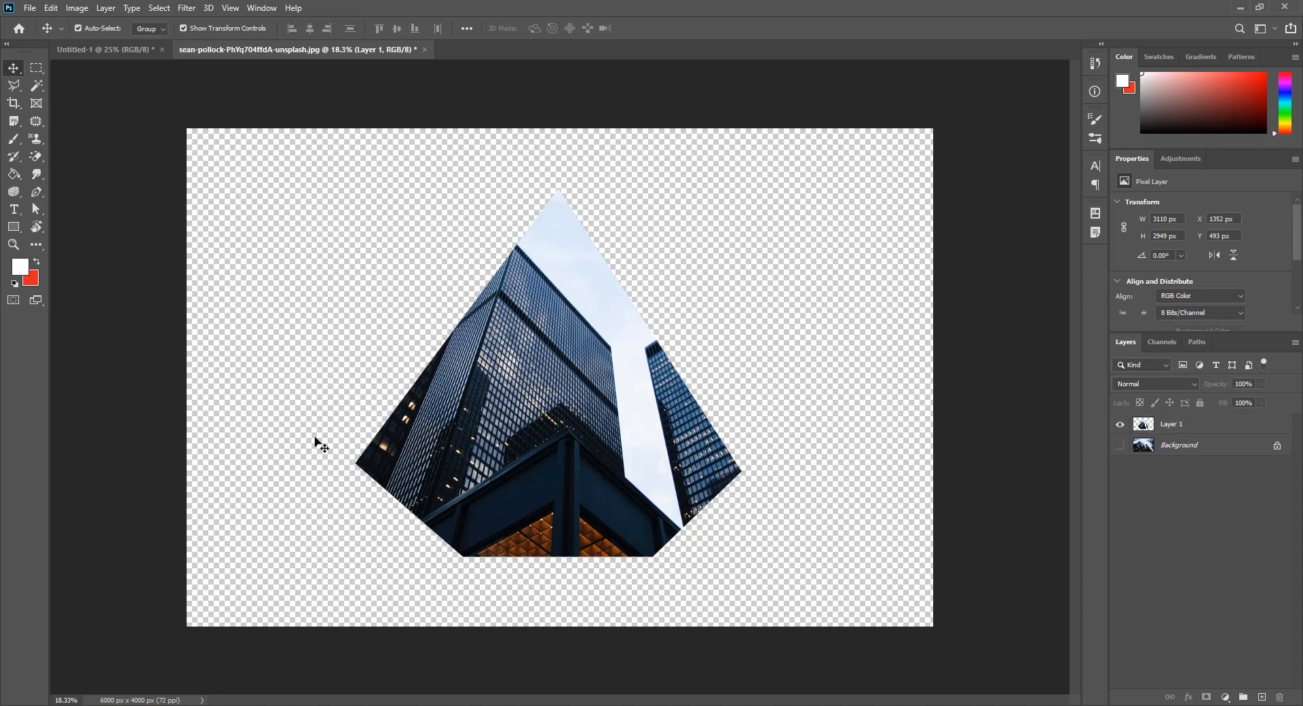
Step: Outline the diamond's left facet from its apex to the lower-left corners with the Polygonal Lasso and copy it from Layer 1 to a new layer
{"action": "key", "text": "ctrl+0"}
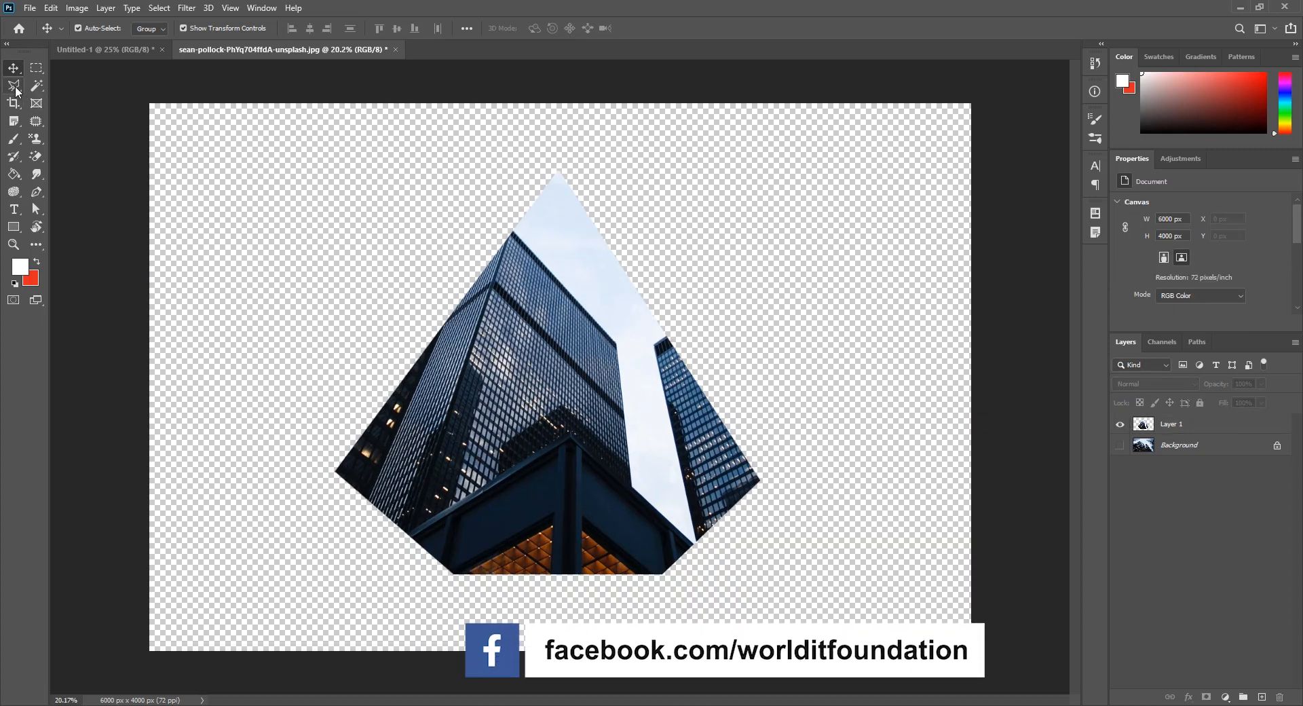
{"action": "key", "text": "l"}
{"action": "scroll", "coordinate": [399, 441], "scroll_direction": "up", "scroll_amount": 1, "text": "alt"}
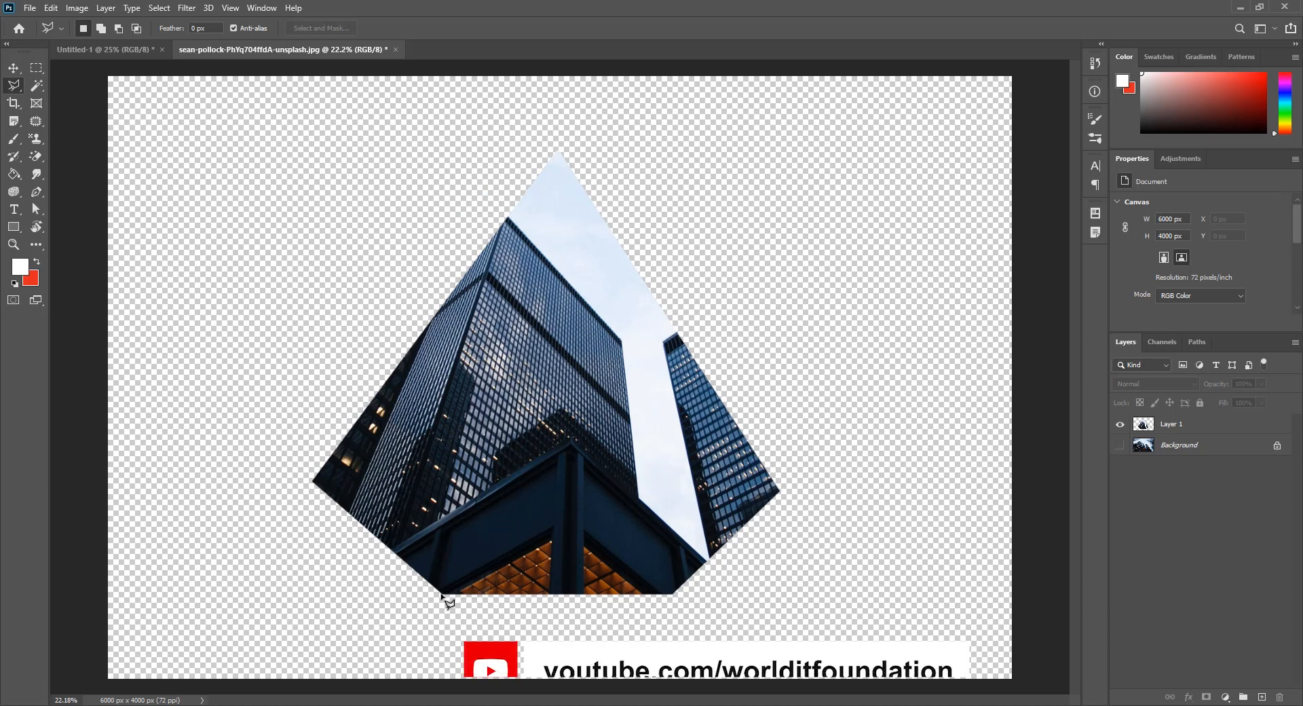
{"action": "left_click", "coordinate": [443, 594]}
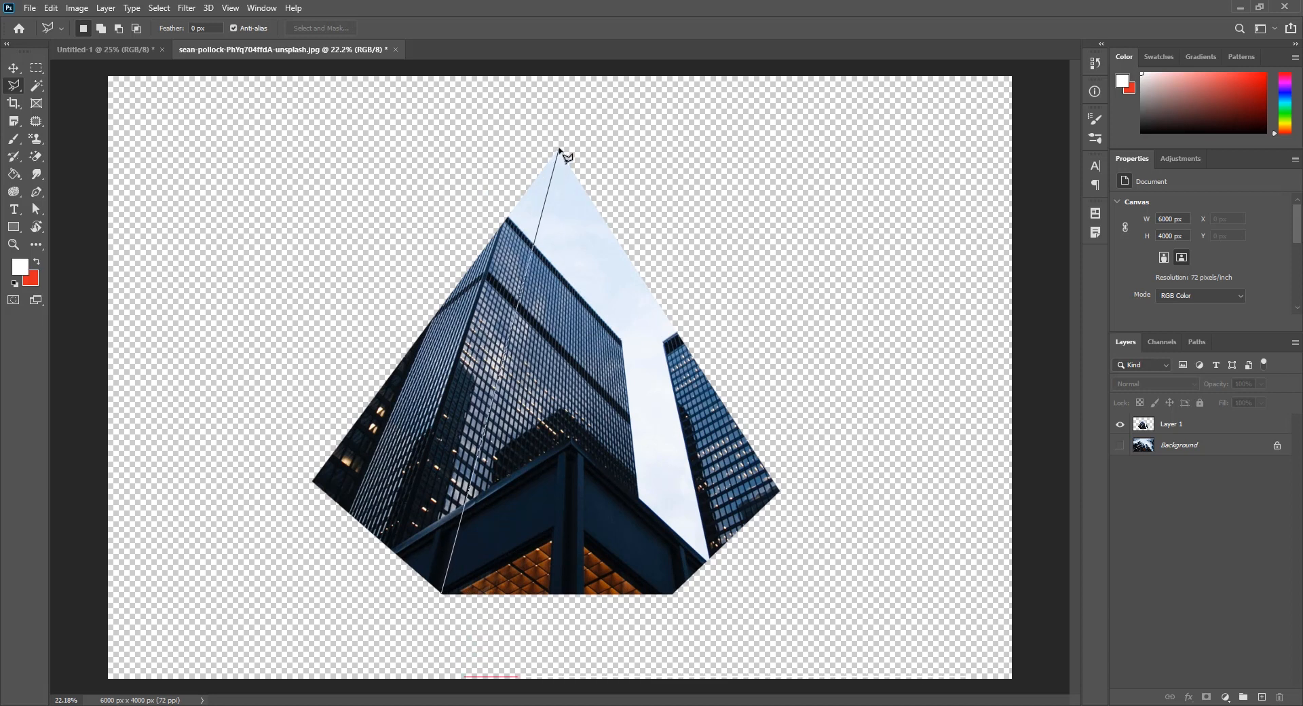
{"action": "left_click", "coordinate": [559, 149]}
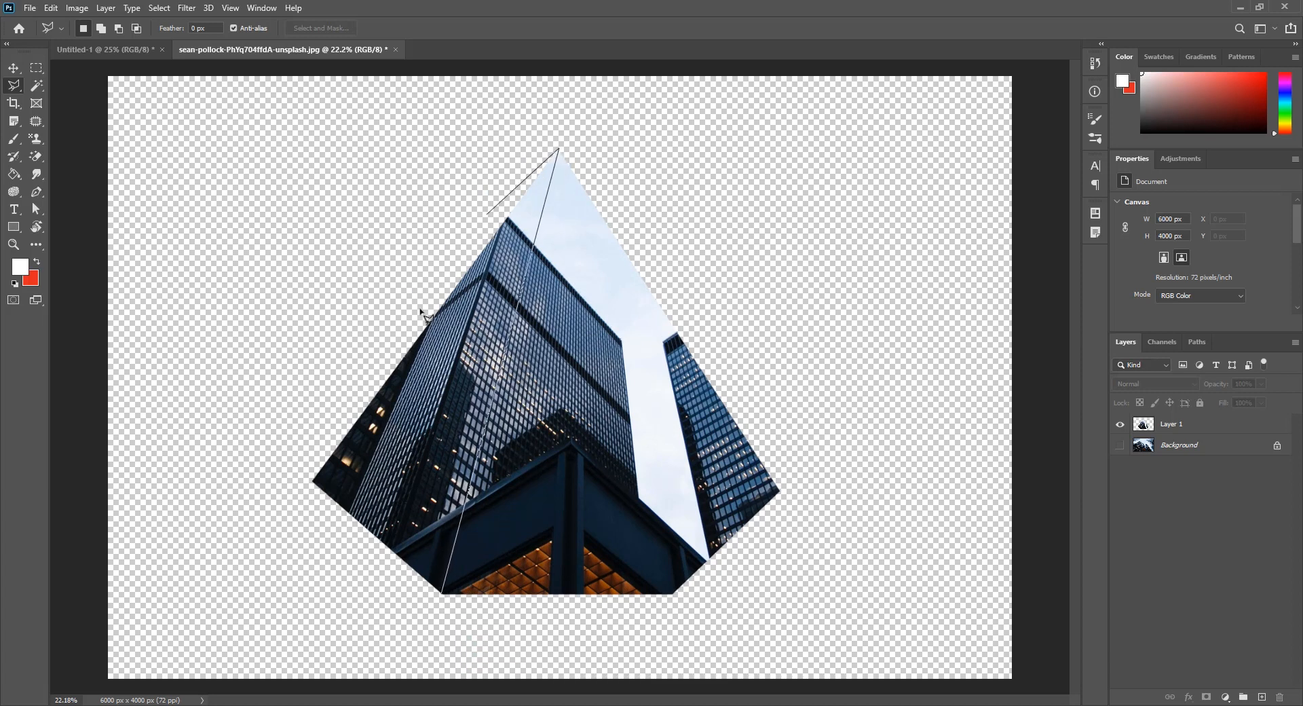
{"action": "left_click", "coordinate": [309, 483]}
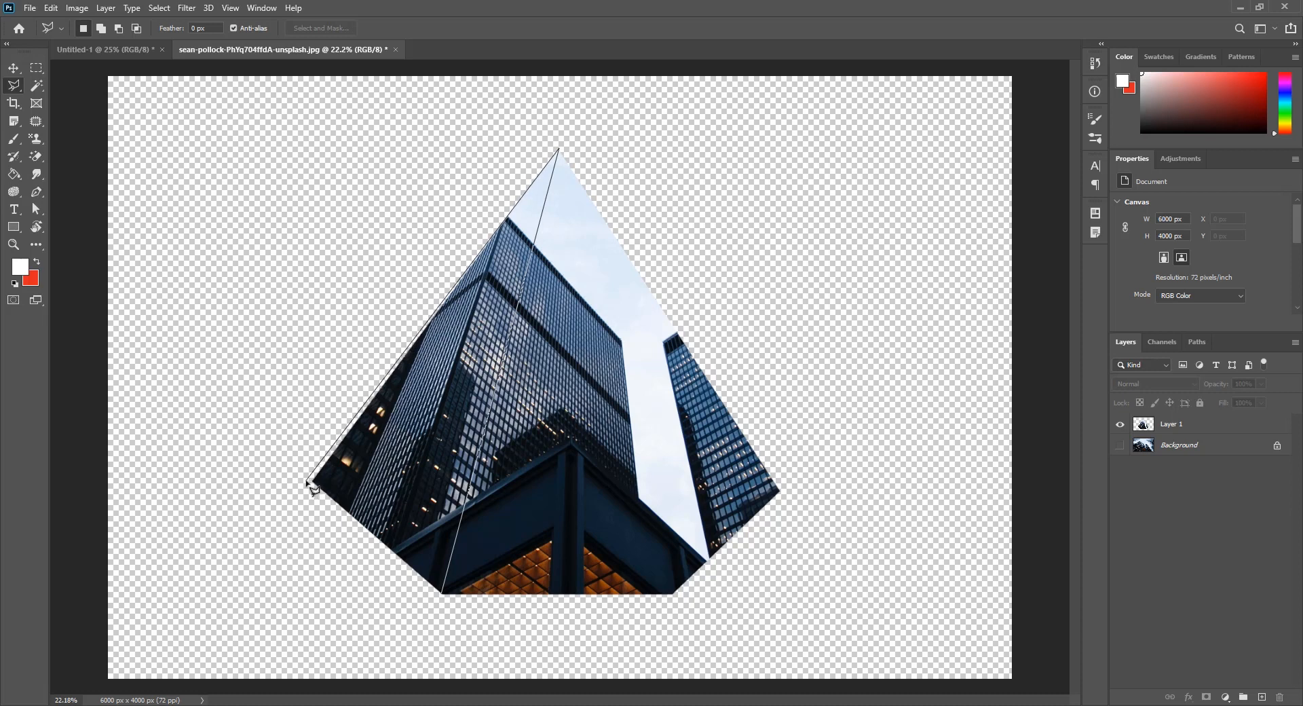
{"action": "left_click", "coordinate": [442, 596]}
{"action": "left_click", "coordinate": [1246, 428]}
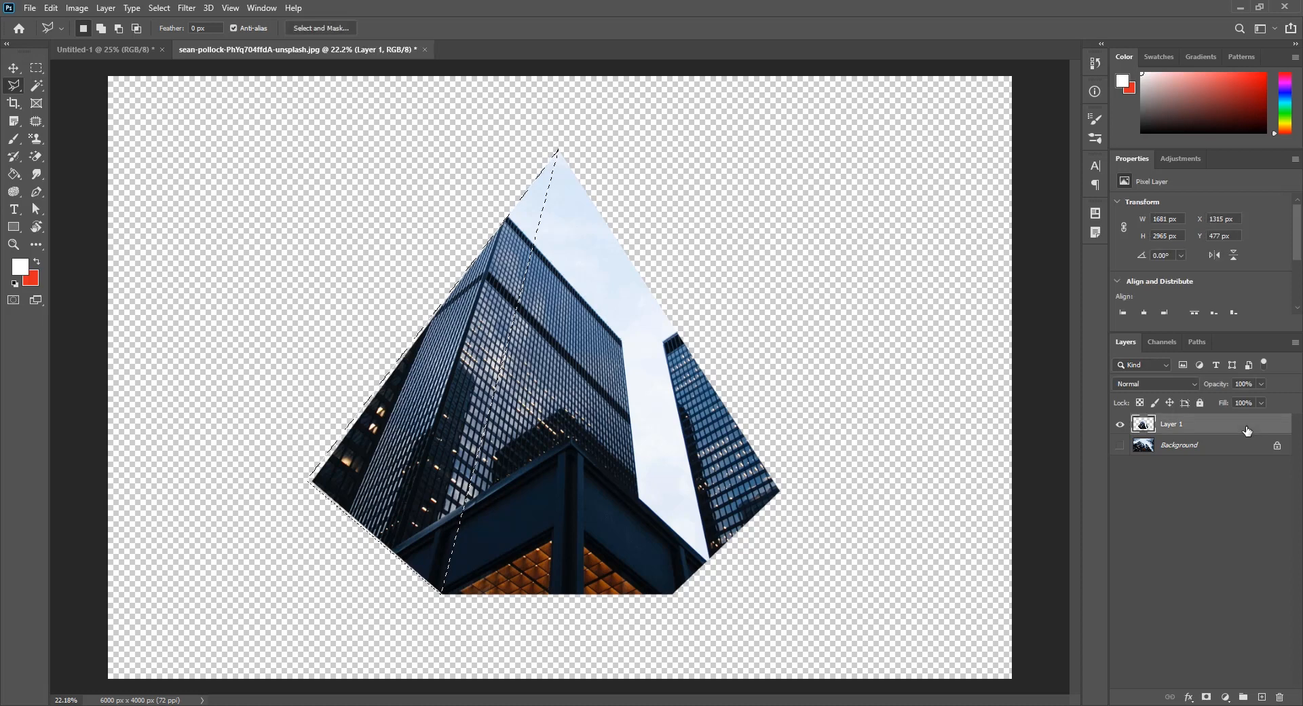
{"action": "key", "text": "ctrl+j"}
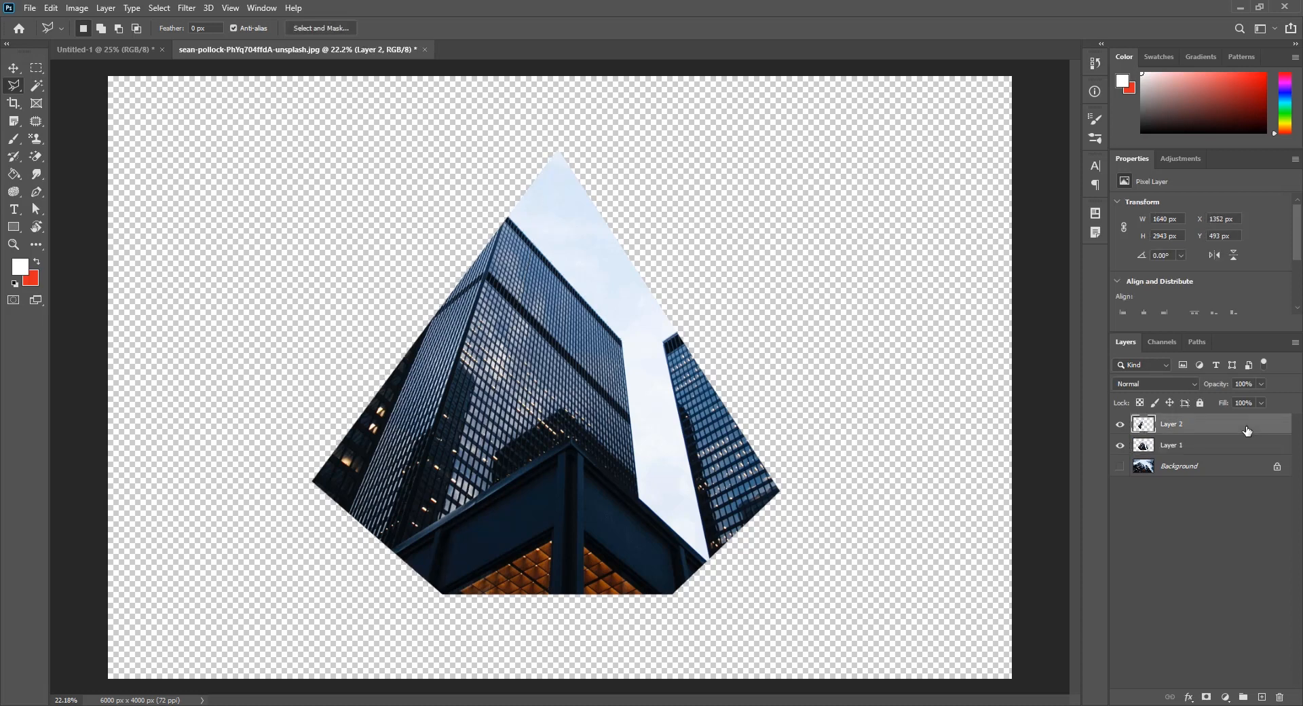
Step: Hide Layer 2 and delete the area matching its outline from Layer 1, then clear the selection
{"action": "left_click_drag", "start_coordinate": [1169, 445], "coordinate": [1150, 435]}
{"action": "left_click", "coordinate": [1151, 433], "text": "ctrl"}
{"action": "key", "text": "ctrl+comma"}
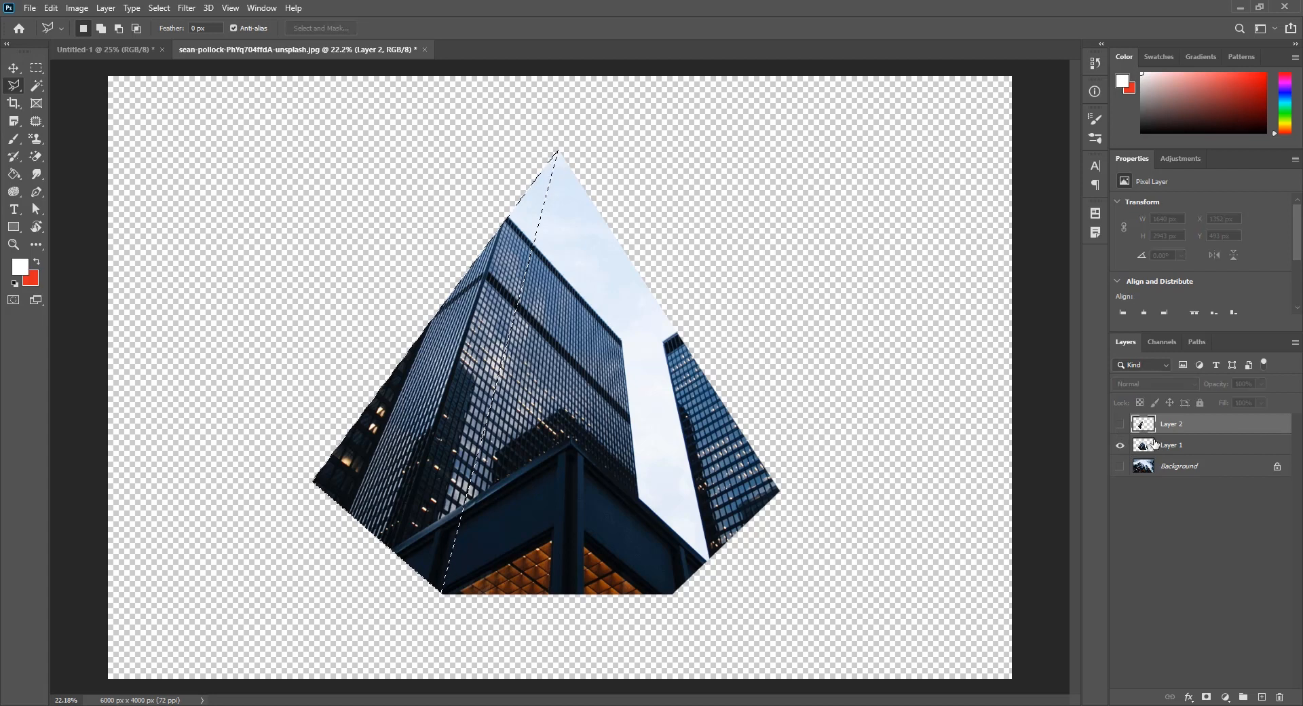
{"action": "left_click", "coordinate": [1163, 446]}
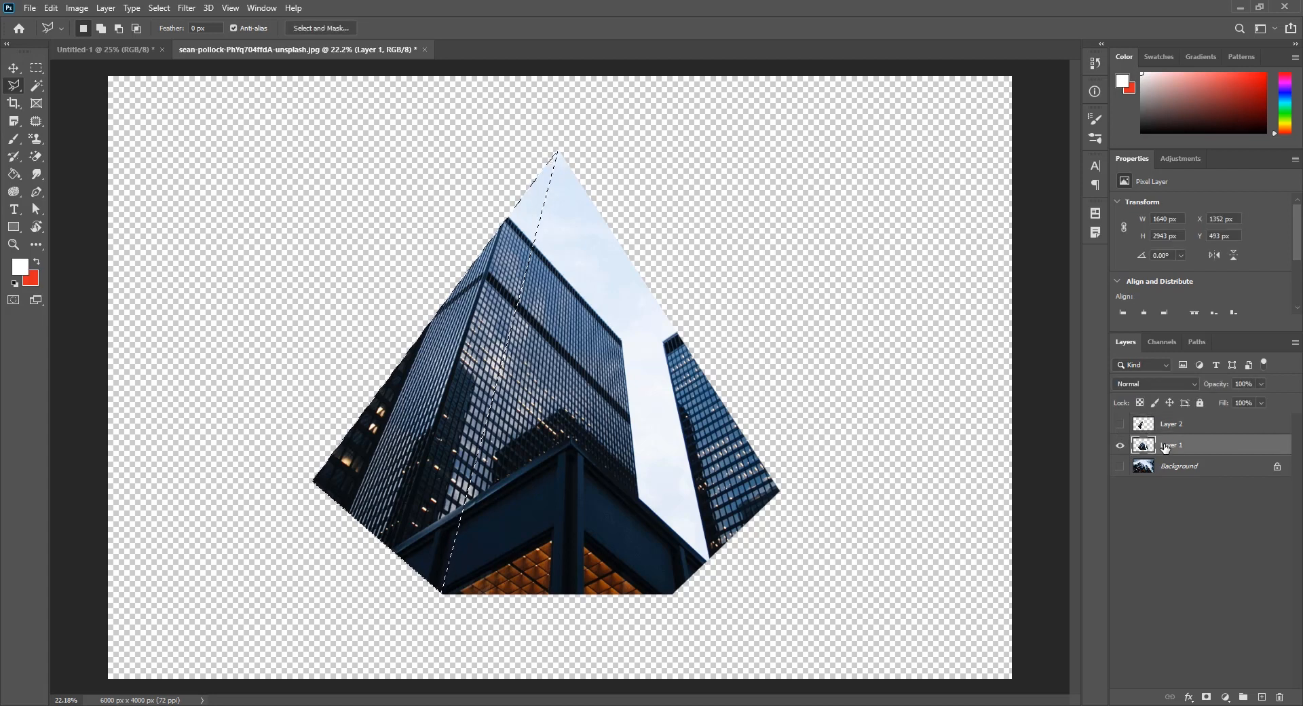
{"action": "key", "text": "Delete"}
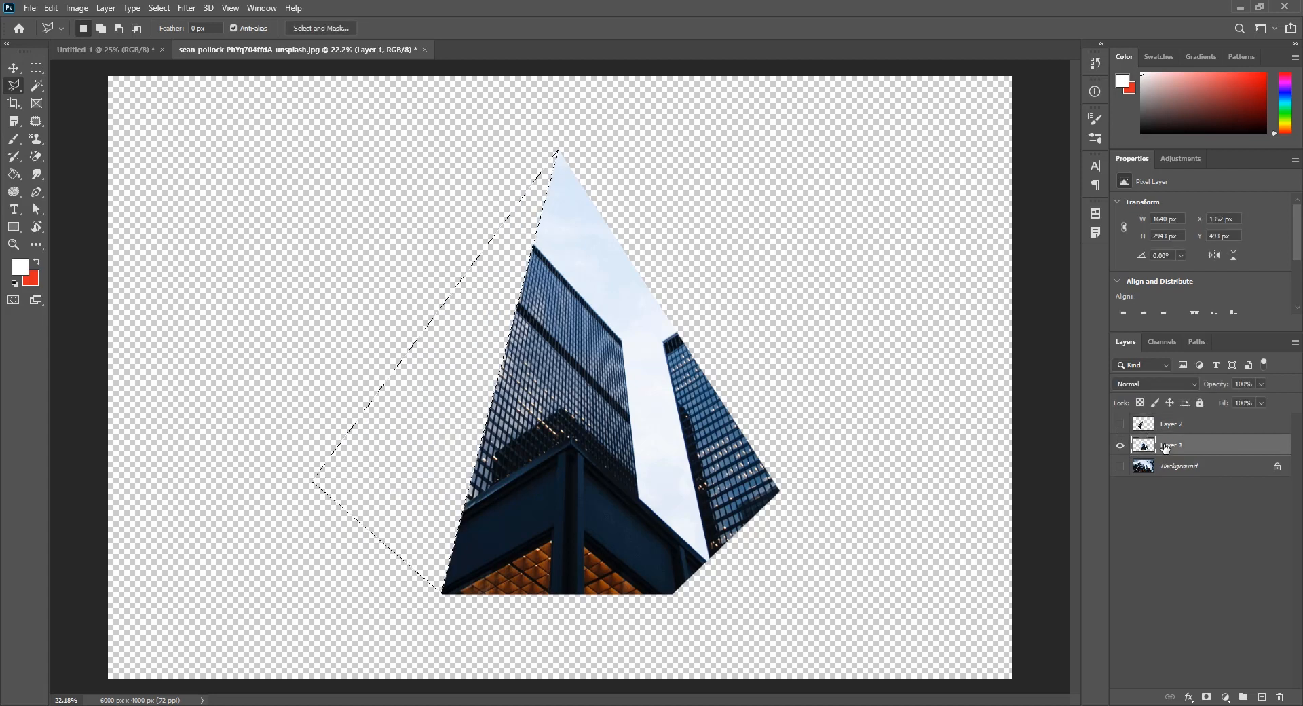
{"action": "key", "text": "ctrl+d"}
Step: Outline the triangular middle facet between the apex and the bottom edge and copy it from Layer 1 to a new layer
{"action": "left_click", "coordinate": [674, 600]}
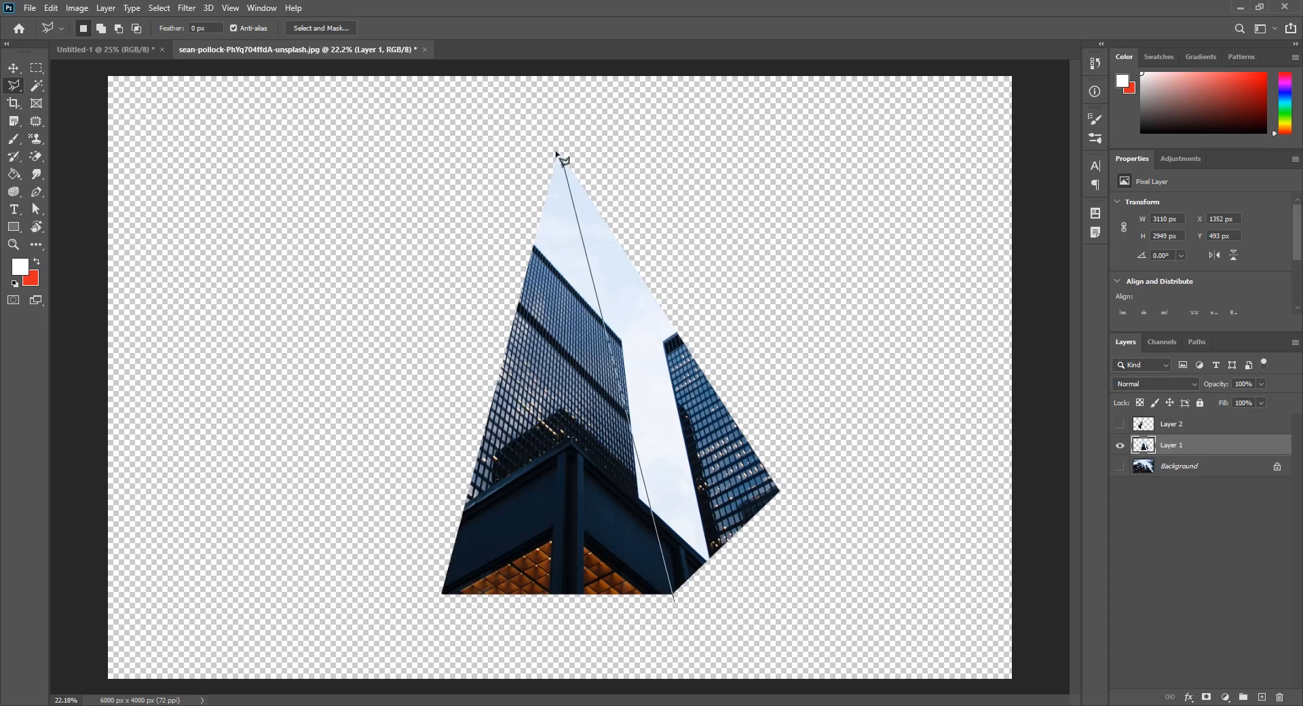
{"action": "left_click", "coordinate": [555, 143]}
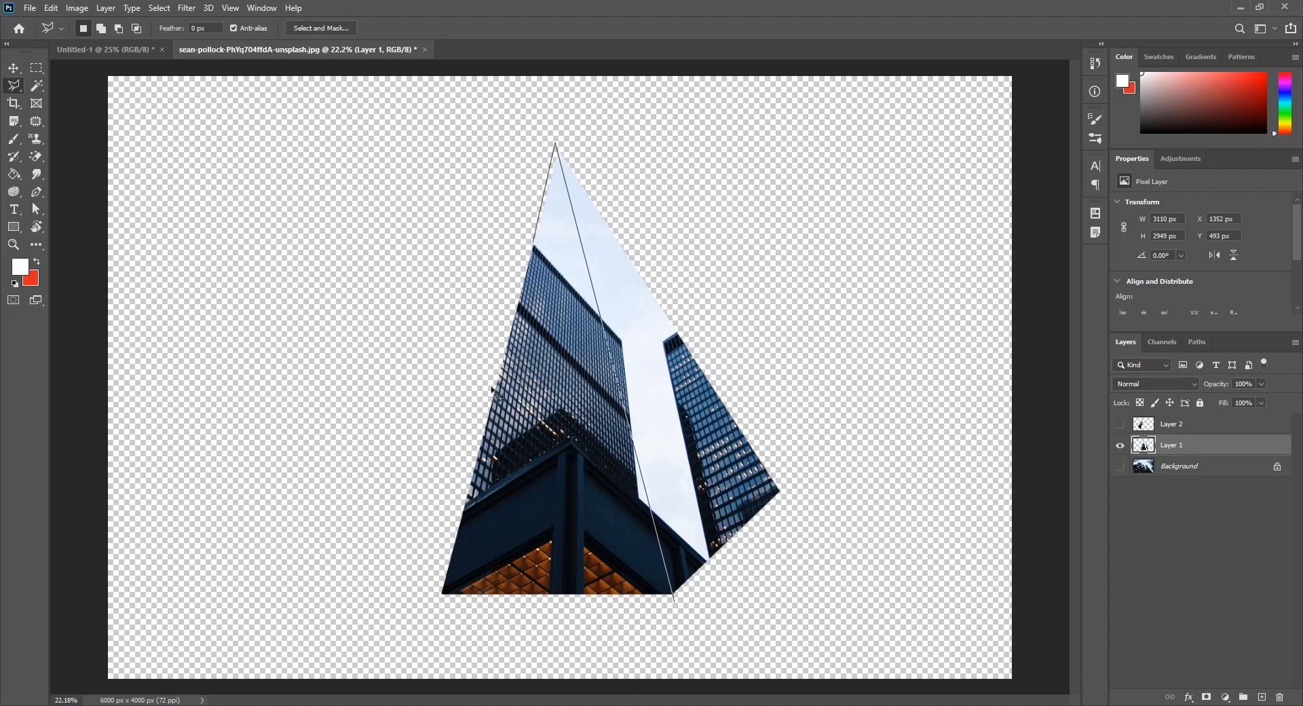
{"action": "left_click", "coordinate": [436, 598]}
{"action": "left_click", "coordinate": [674, 601]}
{"action": "key", "text": "ctrl+j"}
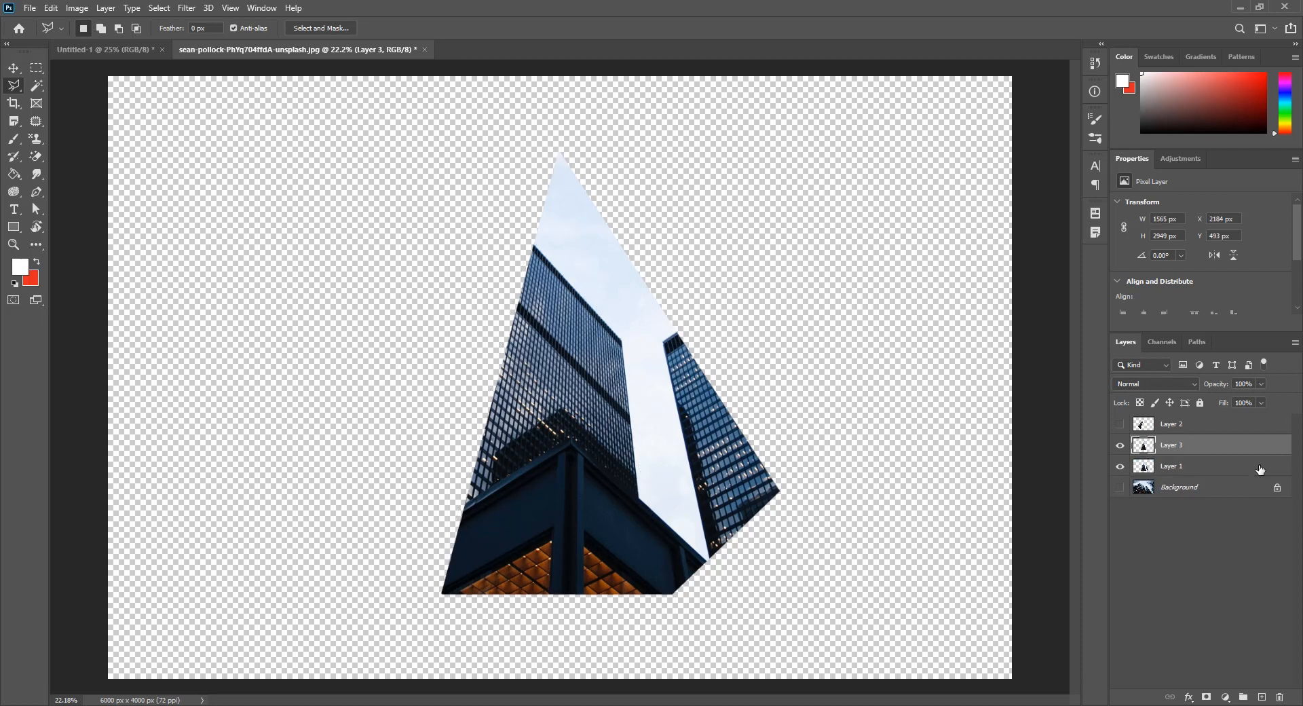
Step: Hide Layer 3, load its outline as a selection, delete that area from Layer 1 and deselect
{"action": "left_click", "coordinate": [1121, 446]}
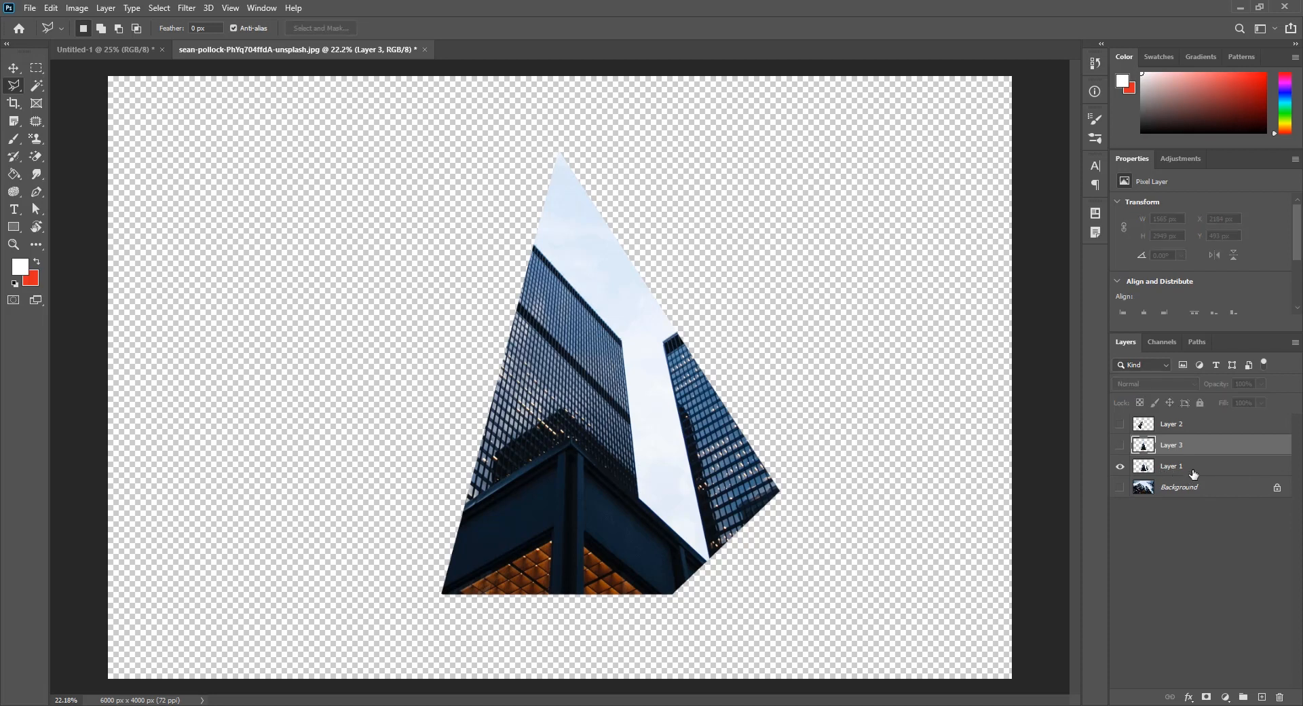
{"action": "left_click", "coordinate": [1195, 471]}
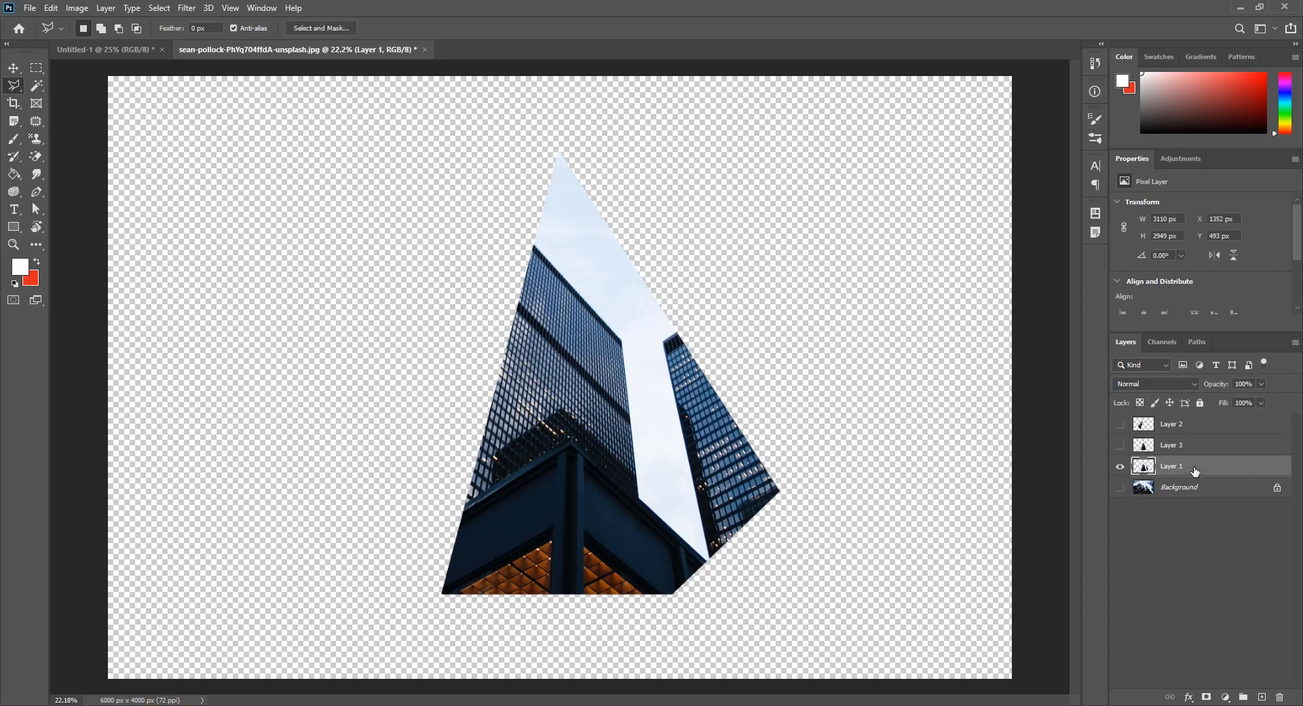
{"action": "left_click", "coordinate": [1144, 446], "text": "ctrl"}
{"action": "key", "text": "Delete"}
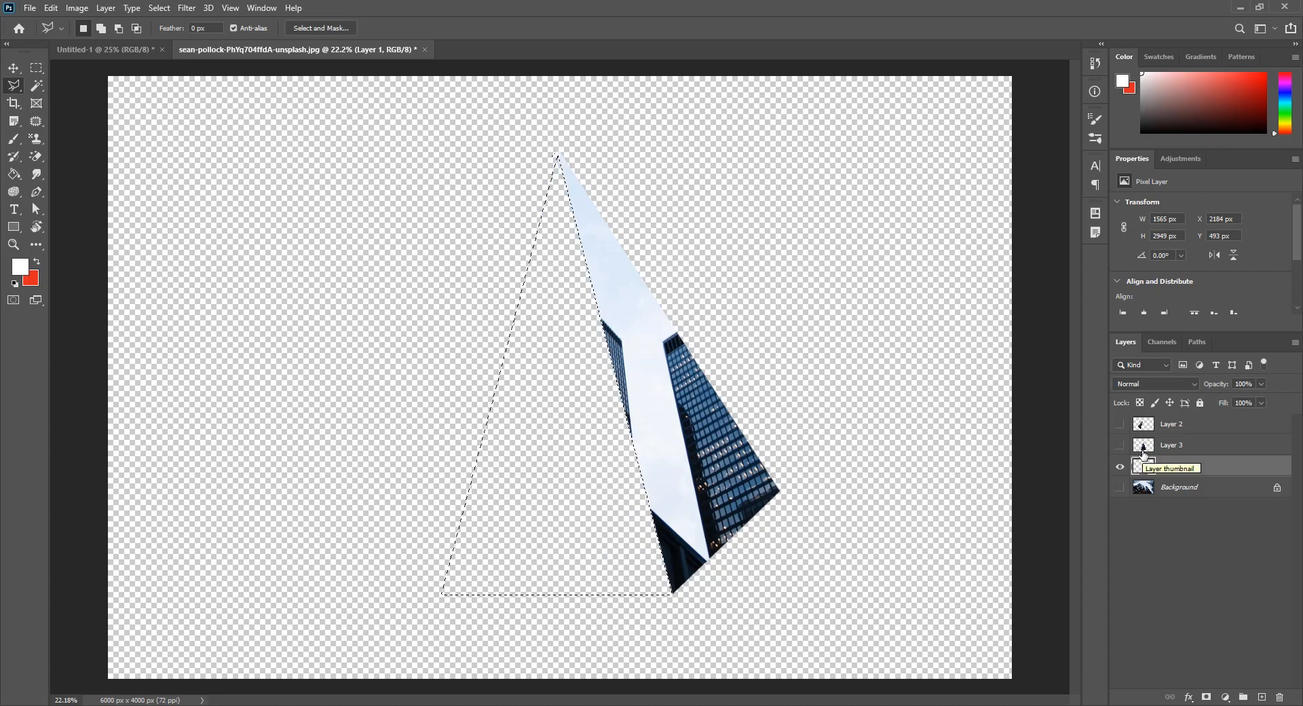
{"action": "key", "text": "ctrl+d"}
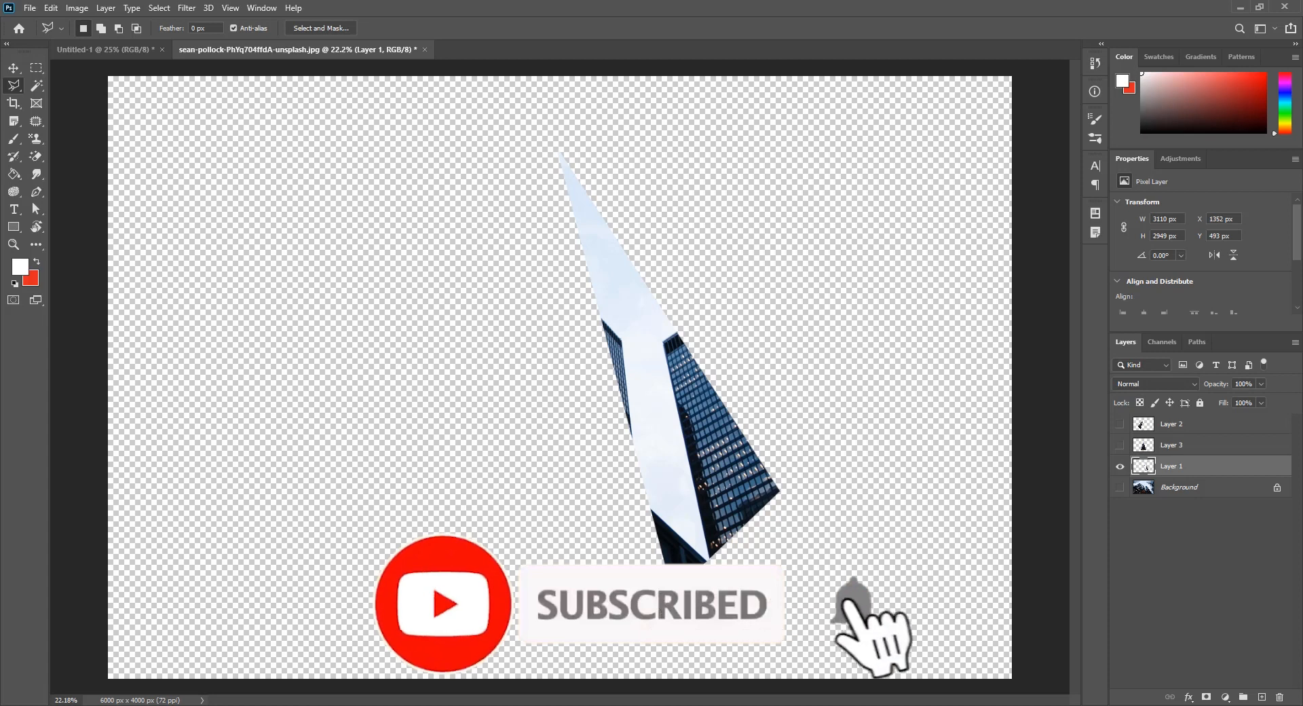
Step: Outline the remaining right facet of the diamond with the Polygonal Lasso and copy it to a new layer
{"action": "left_click", "coordinate": [710, 562]}
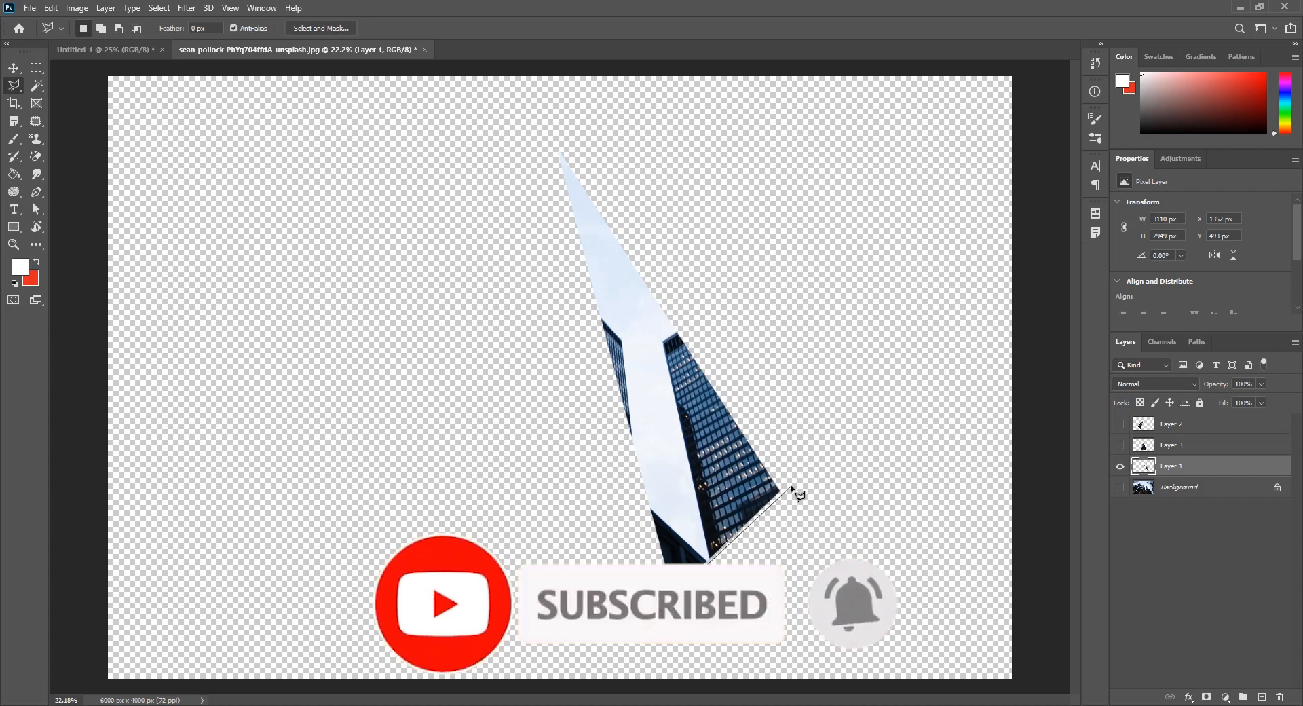
{"action": "left_click", "coordinate": [788, 487]}
{"action": "left_click", "coordinate": [616, 60]}
{"action": "key", "text": "BackSpace"}
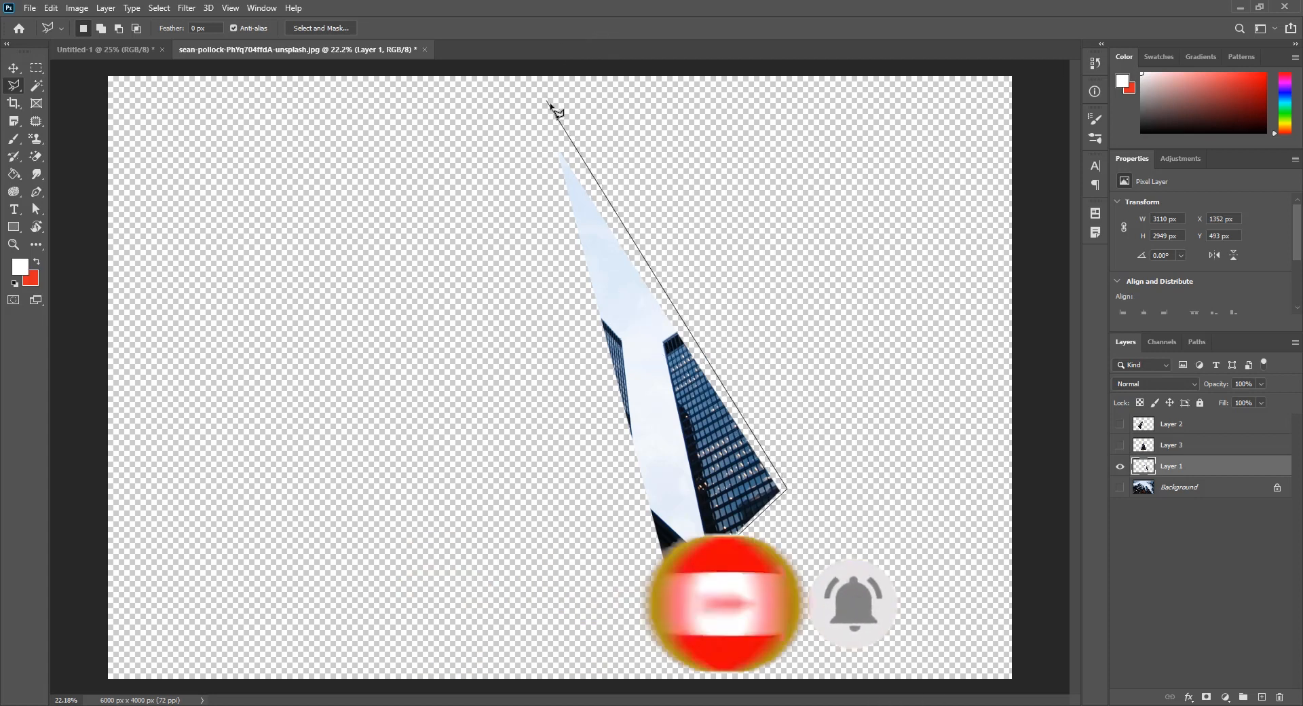
{"action": "left_click", "coordinate": [548, 127]}
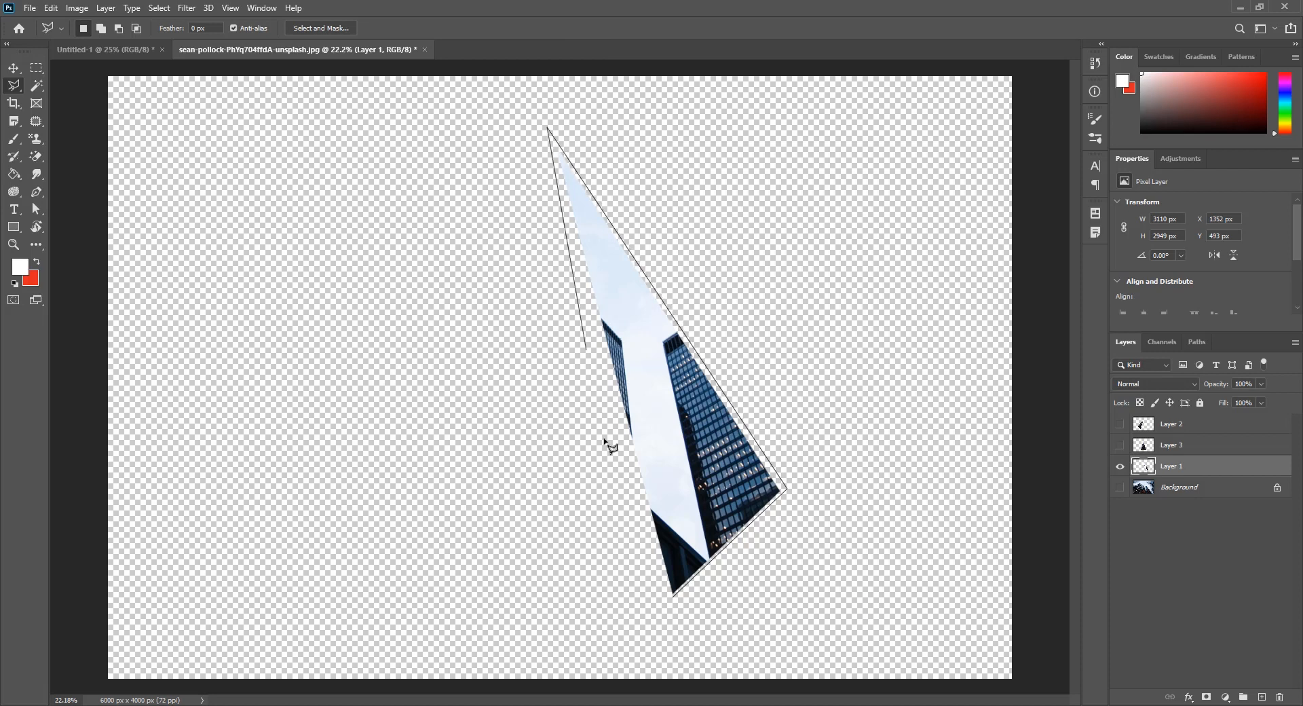
{"action": "left_click", "coordinate": [673, 599]}
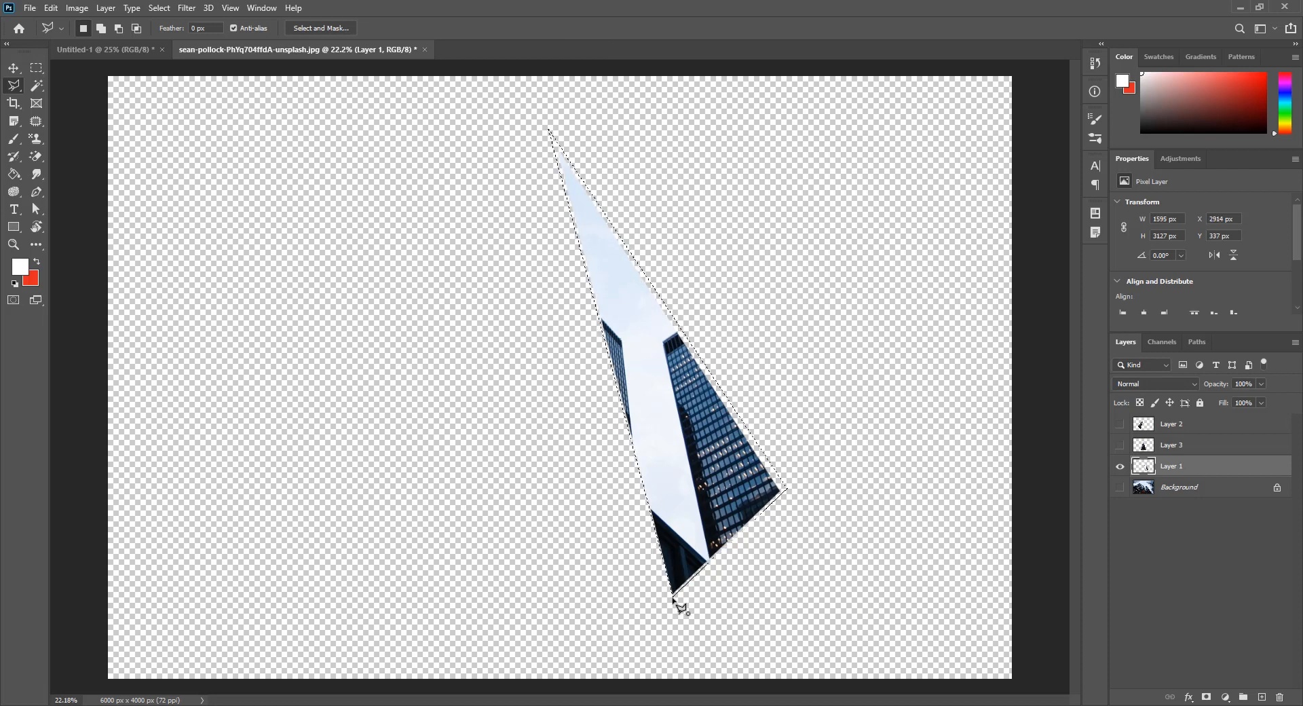
{"action": "key", "text": "ctrl+j"}
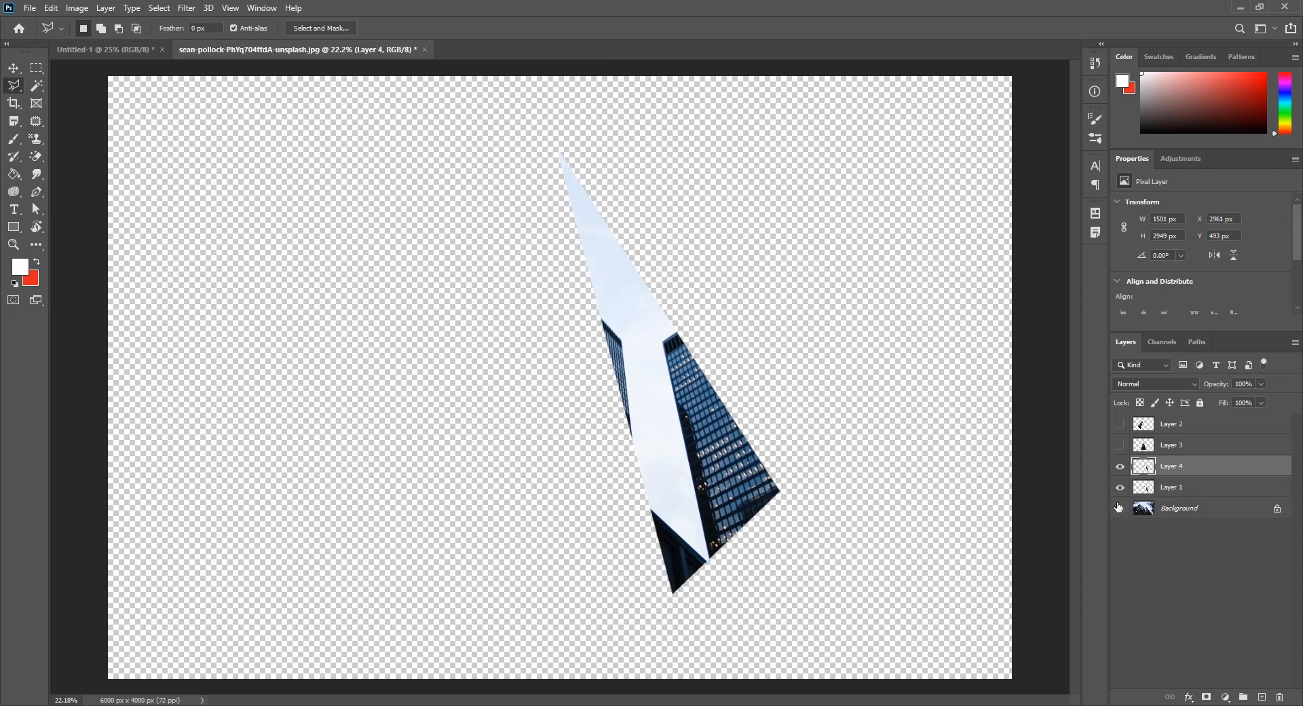
Step: Delete the leftover Layer 1 and show Layers 2 and 3, leaving the Background hidden after briefly checking it
{"action": "left_click", "coordinate": [1230, 489]}
{"action": "key", "text": "Delete"}
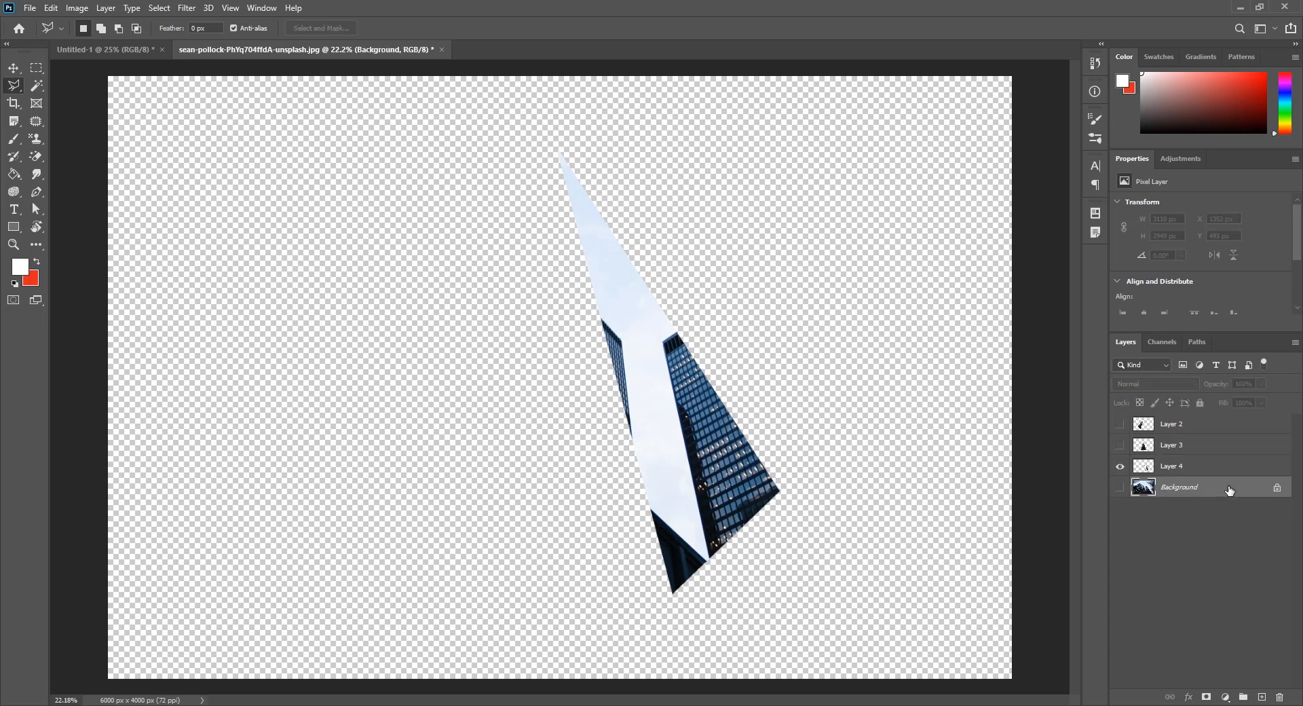
{"action": "left_click", "coordinate": [1122, 424]}
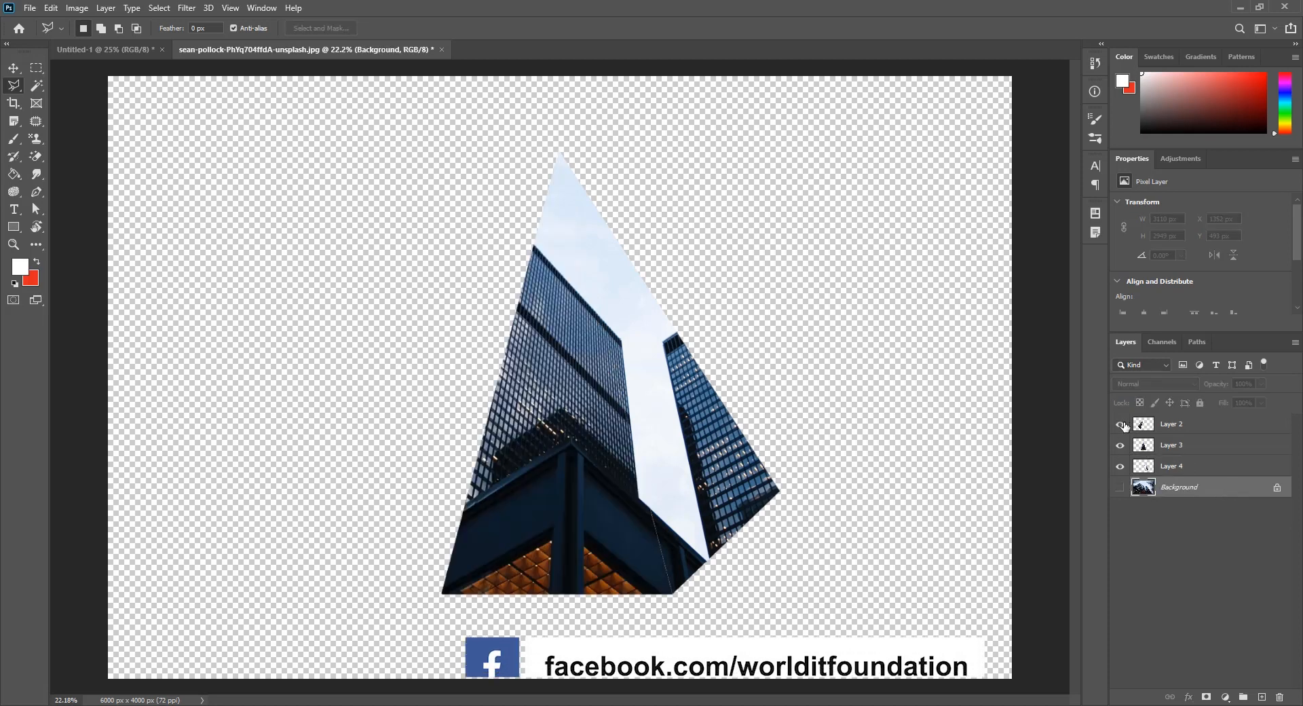
{"action": "left_click", "coordinate": [1122, 499]}
{"action": "left_click", "coordinate": [1121, 487]}
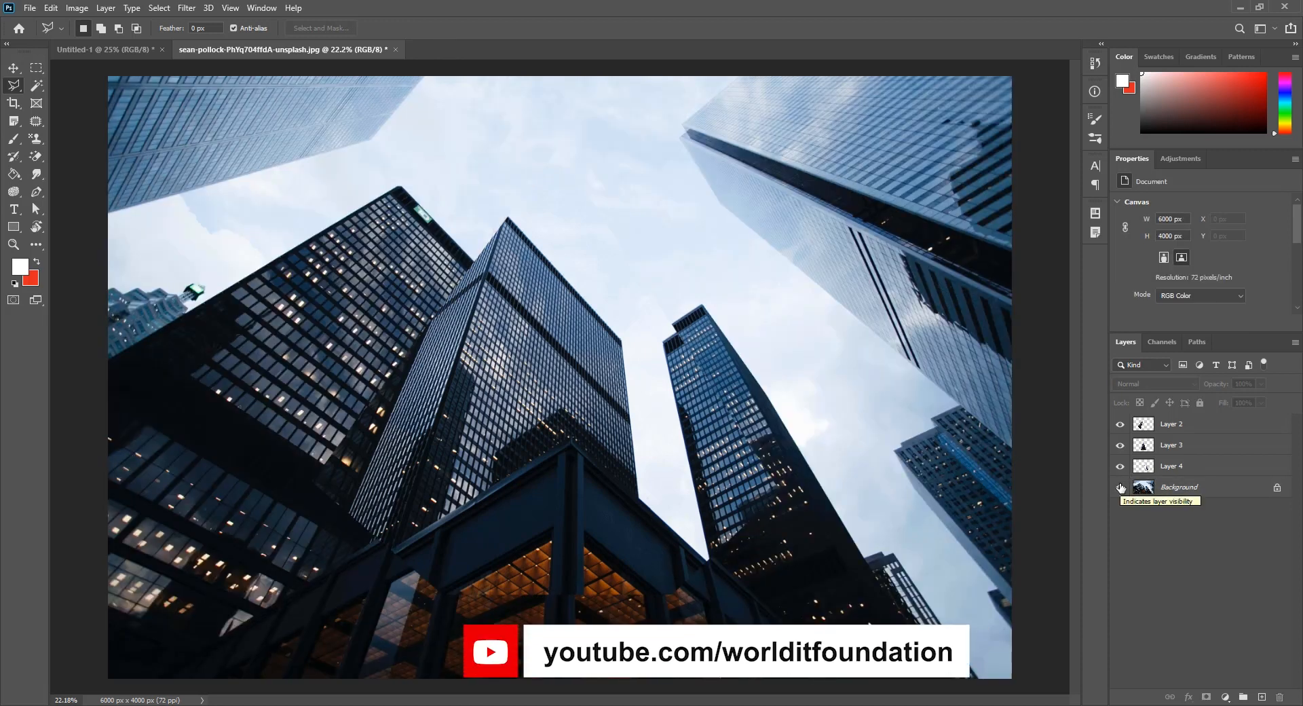
{"action": "left_click", "coordinate": [1120, 487]}
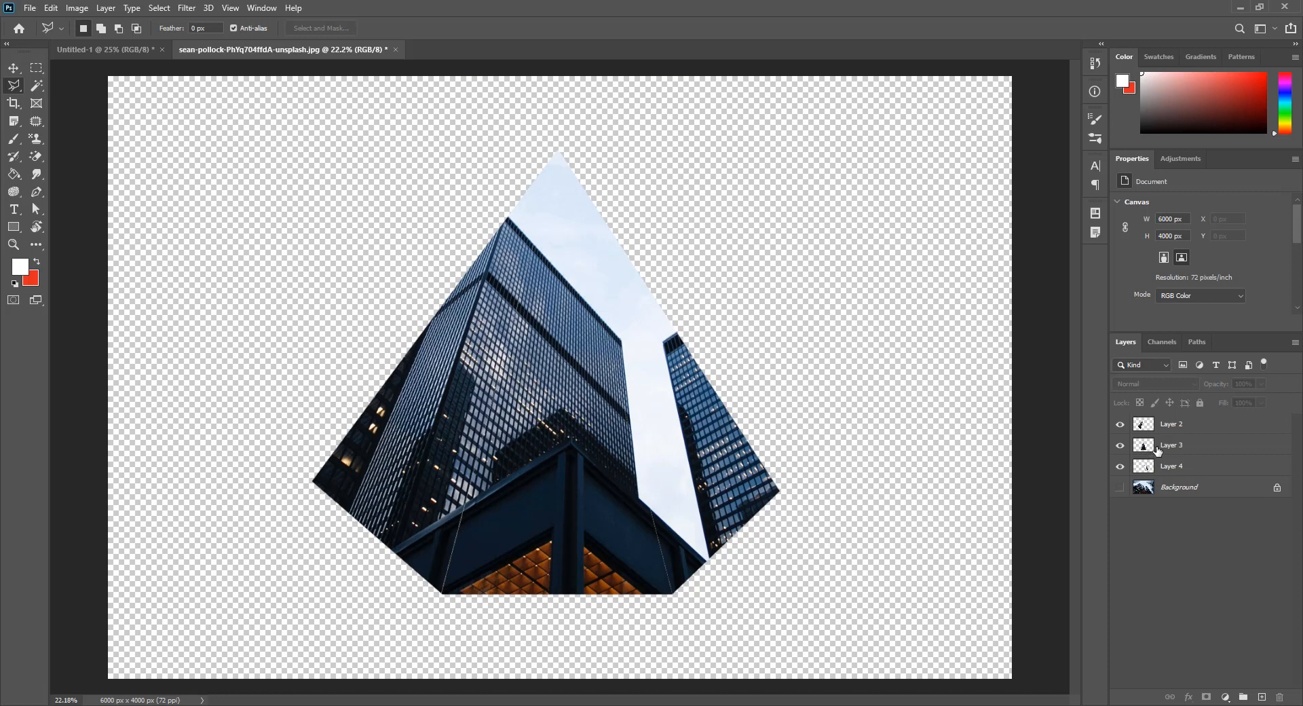
Step: Add Bevel & Emboss and a Drop Shadow to Layer 2 with 65% opacity, 36 px distance, 21% spread and 144 px size
{"action": "left_click", "coordinate": [1205, 426]}
{"action": "double_click", "coordinate": [1205, 426]}
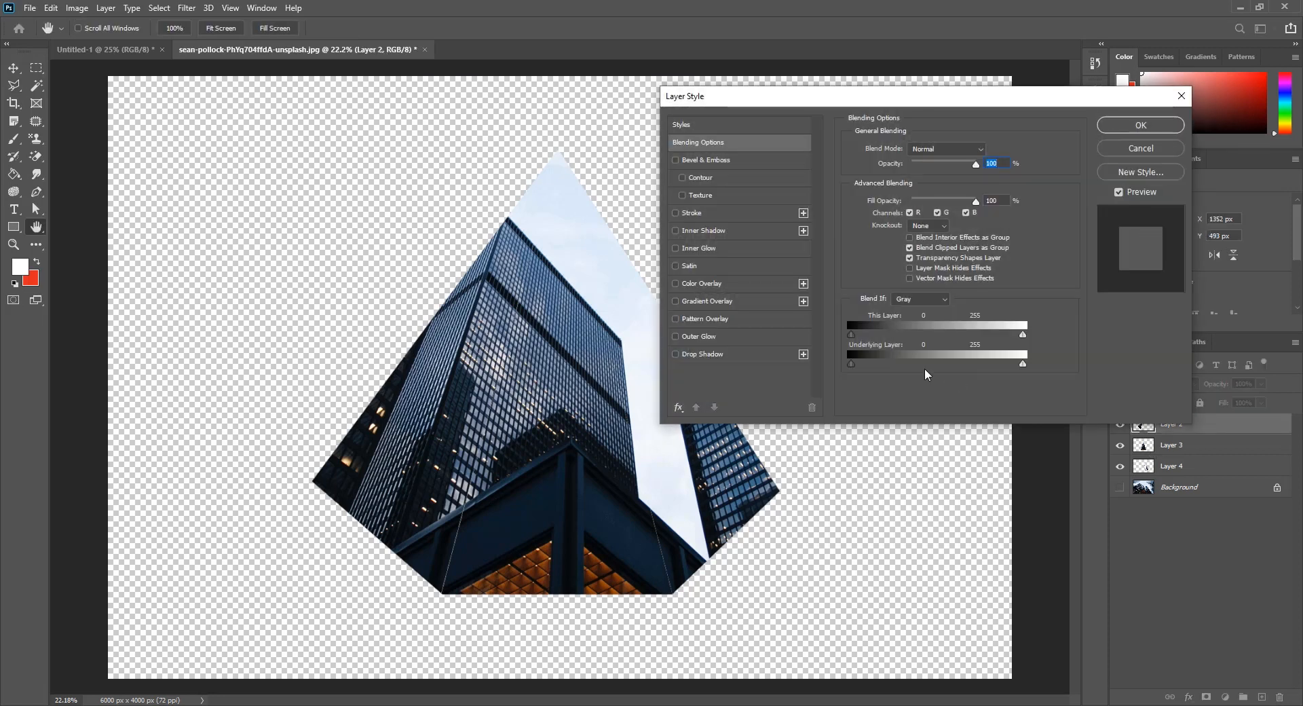
{"action": "left_click", "coordinate": [675, 160]}
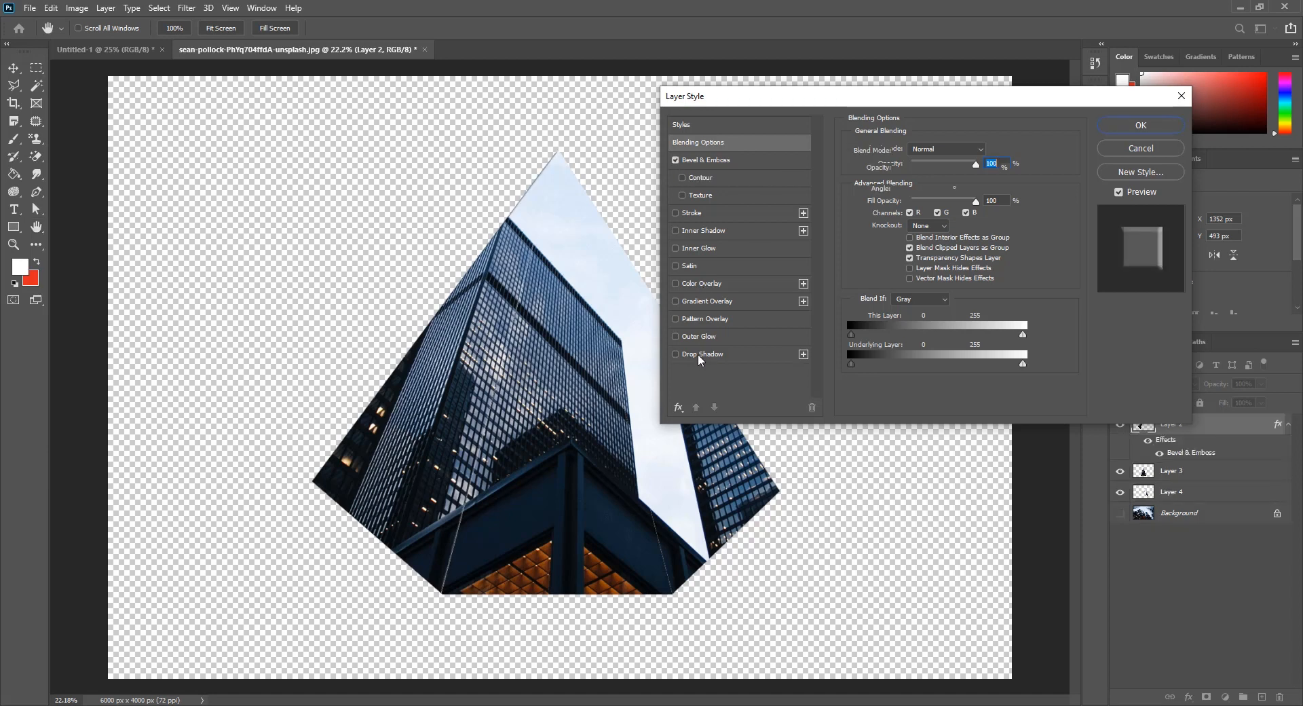
{"action": "left_click", "coordinate": [697, 353]}
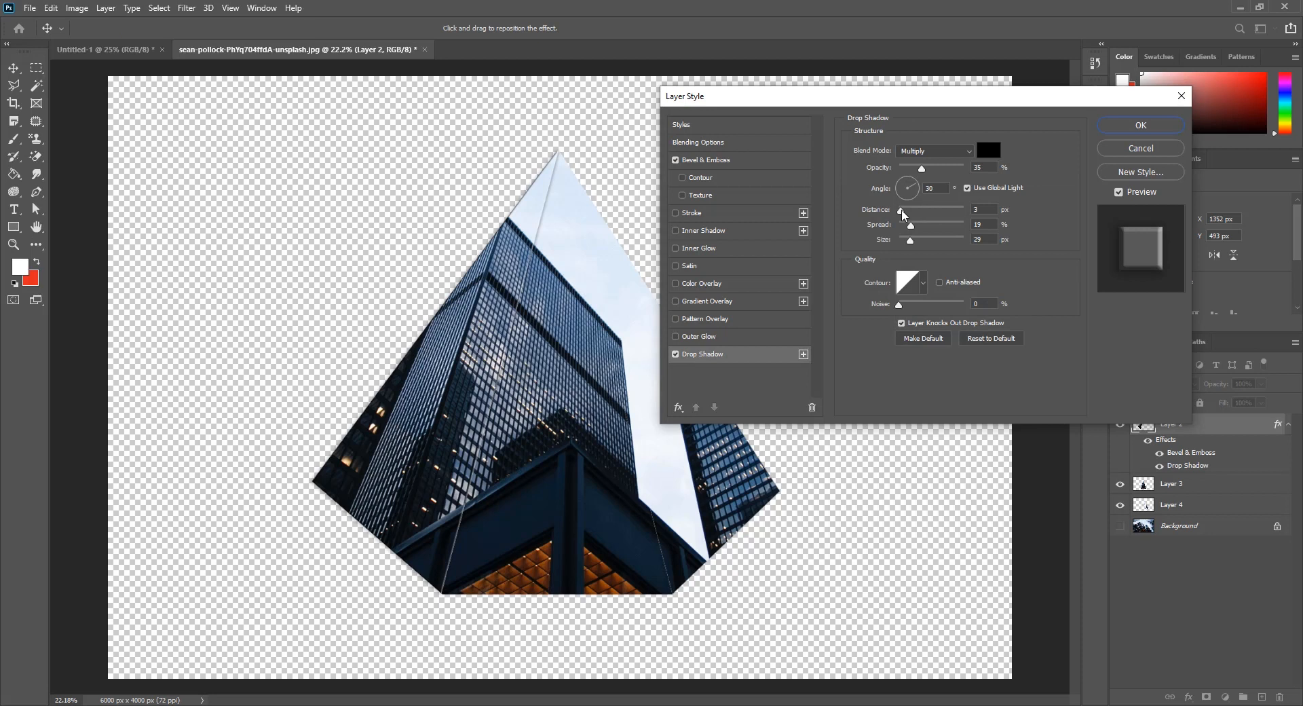
{"action": "left_click_drag", "start_coordinate": [901, 210], "coordinate": [943, 236]}
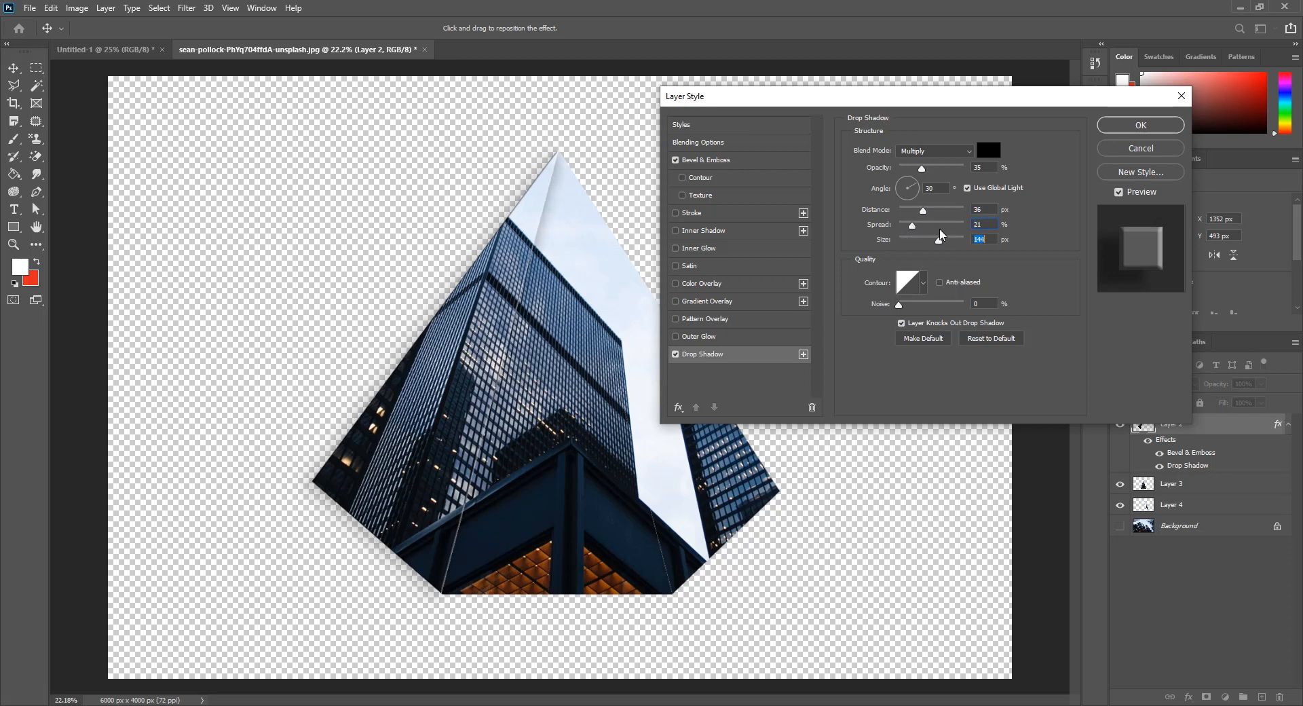
{"action": "left_click_drag", "start_coordinate": [921, 169], "coordinate": [942, 169]}
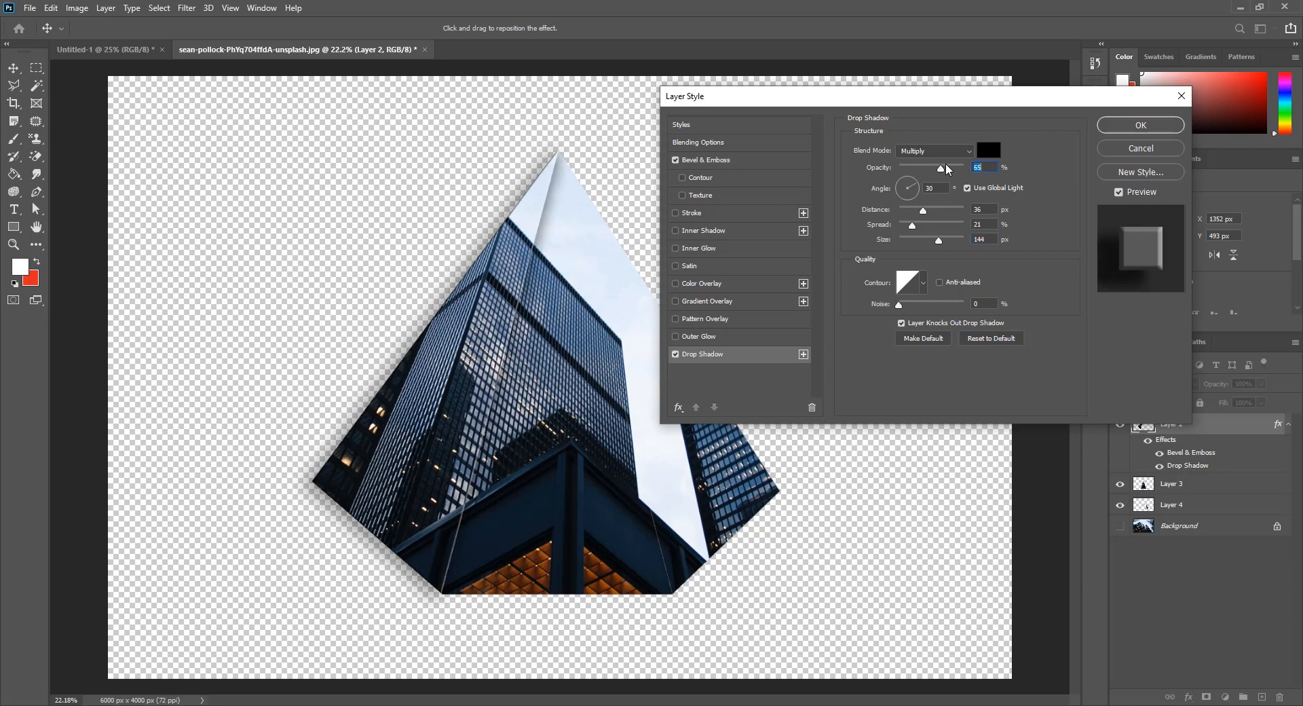
Step: Try the Normal blend mode for Layer 2's drop shadow and switch it back to Multiply
{"action": "left_click", "coordinate": [950, 152]}
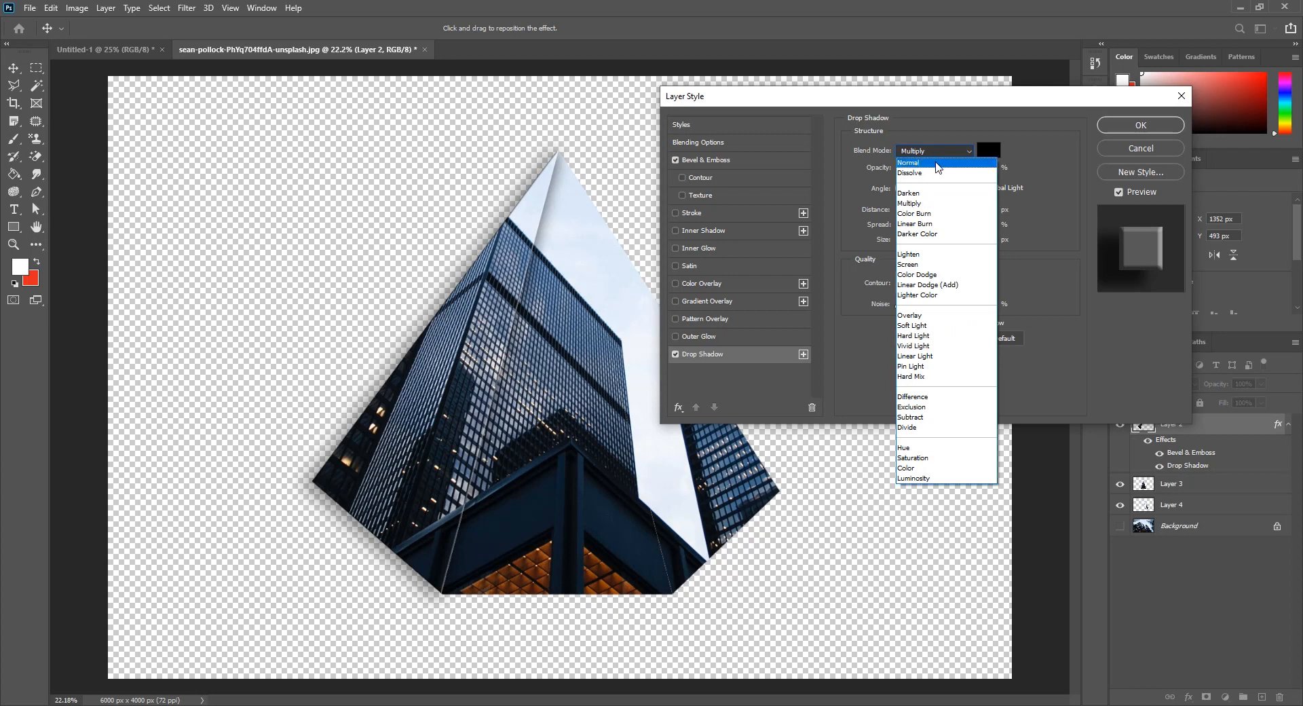
{"action": "left_click", "coordinate": [938, 164]}
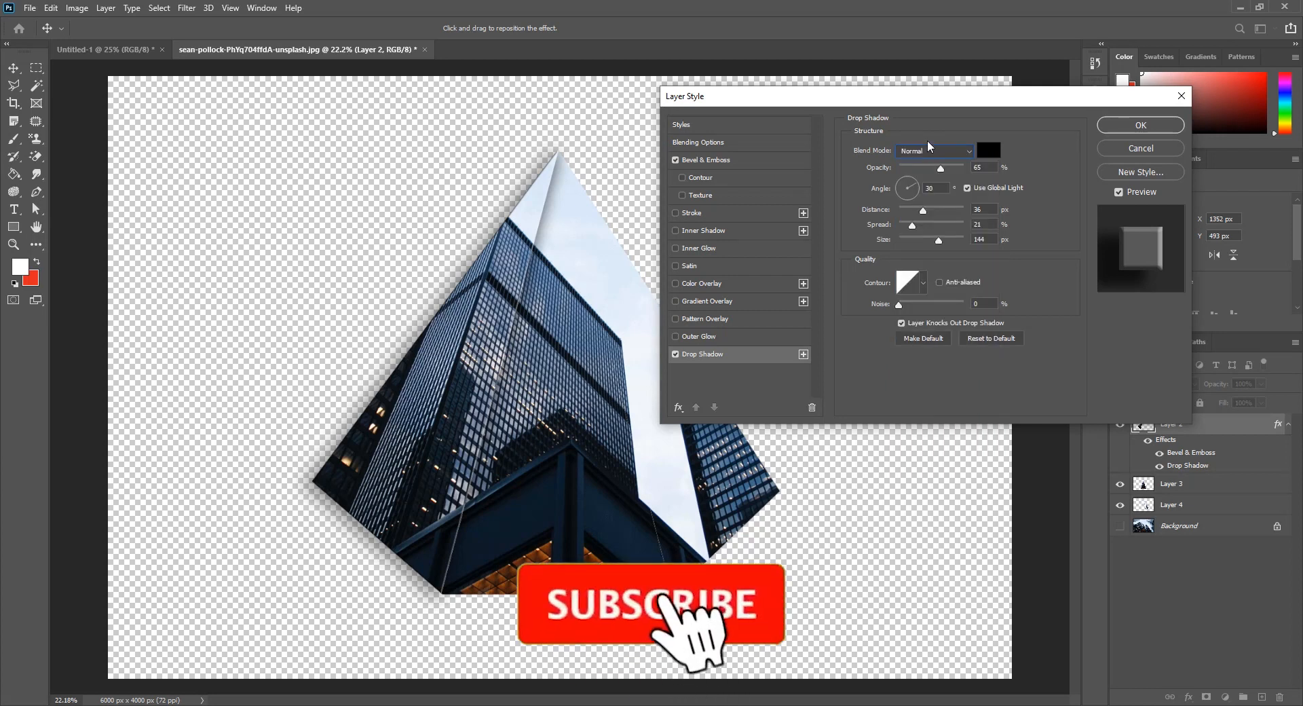
{"action": "left_click", "coordinate": [933, 152]}
{"action": "left_click", "coordinate": [947, 191]}
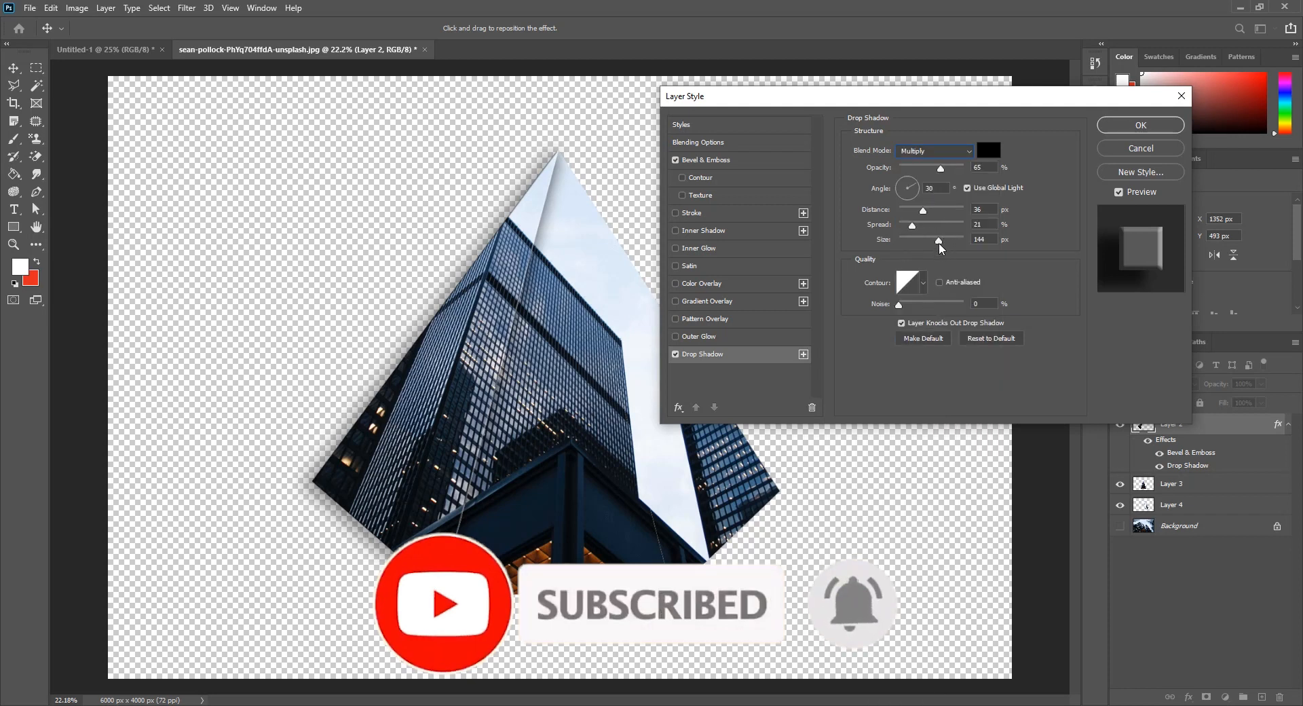
Step: Set the drop shadow's size to 177 px and spread to 11%, and apply the layer style
{"action": "left_click_drag", "start_coordinate": [940, 240], "coordinate": [909, 234]}
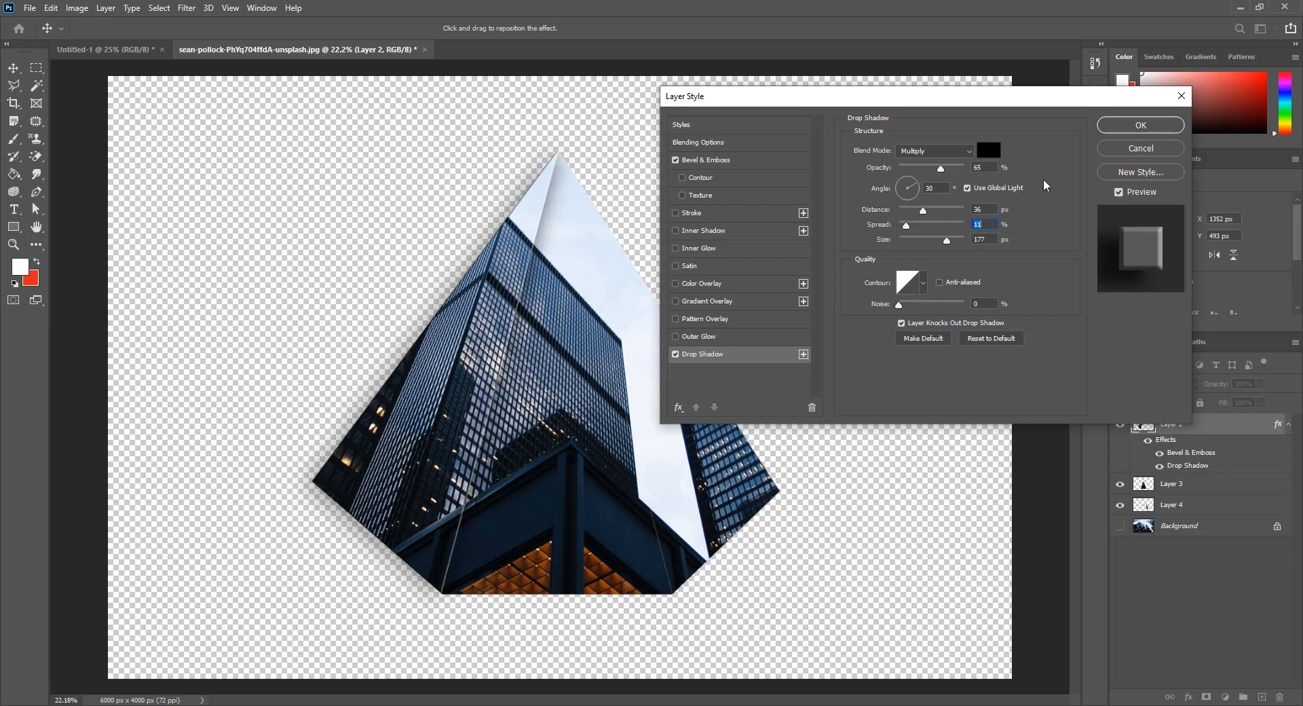
{"action": "left_click", "coordinate": [1141, 125]}
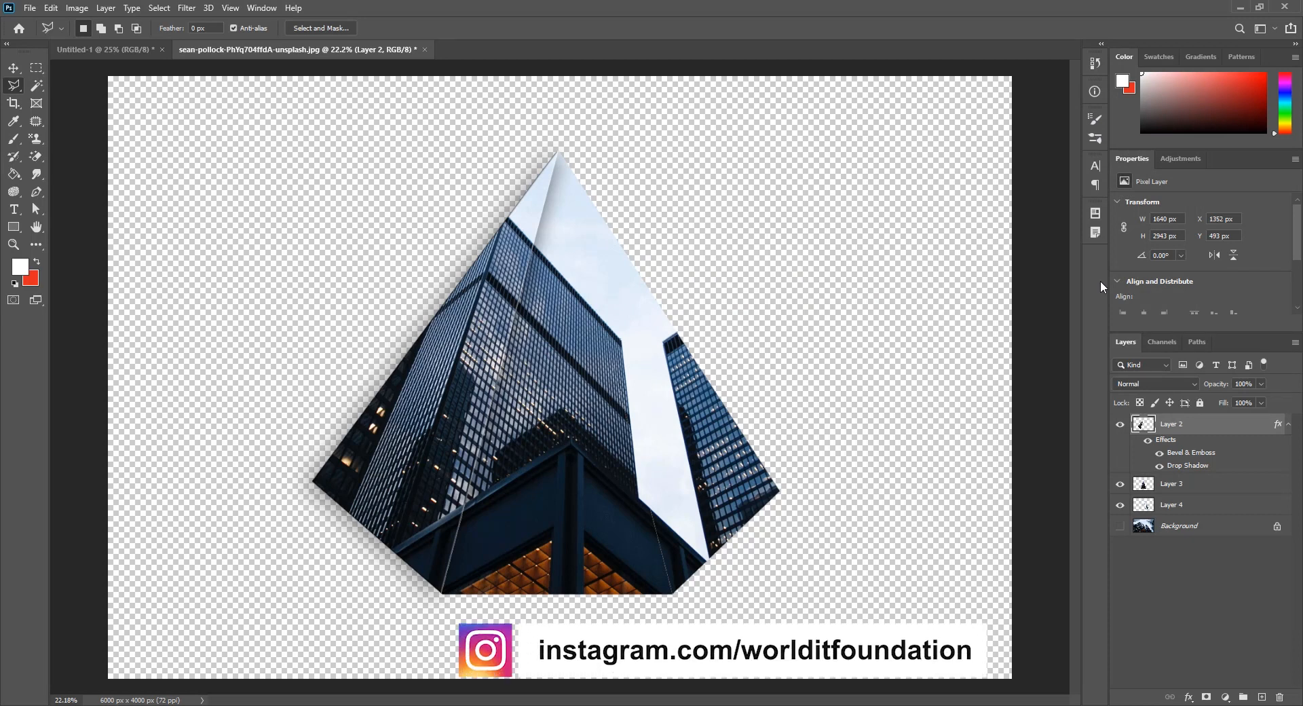
Step: Copy the layer style from Layer 2 and paste it onto Layer 3 and Layer 4
{"action": "right_click", "coordinate": [1230, 425]}
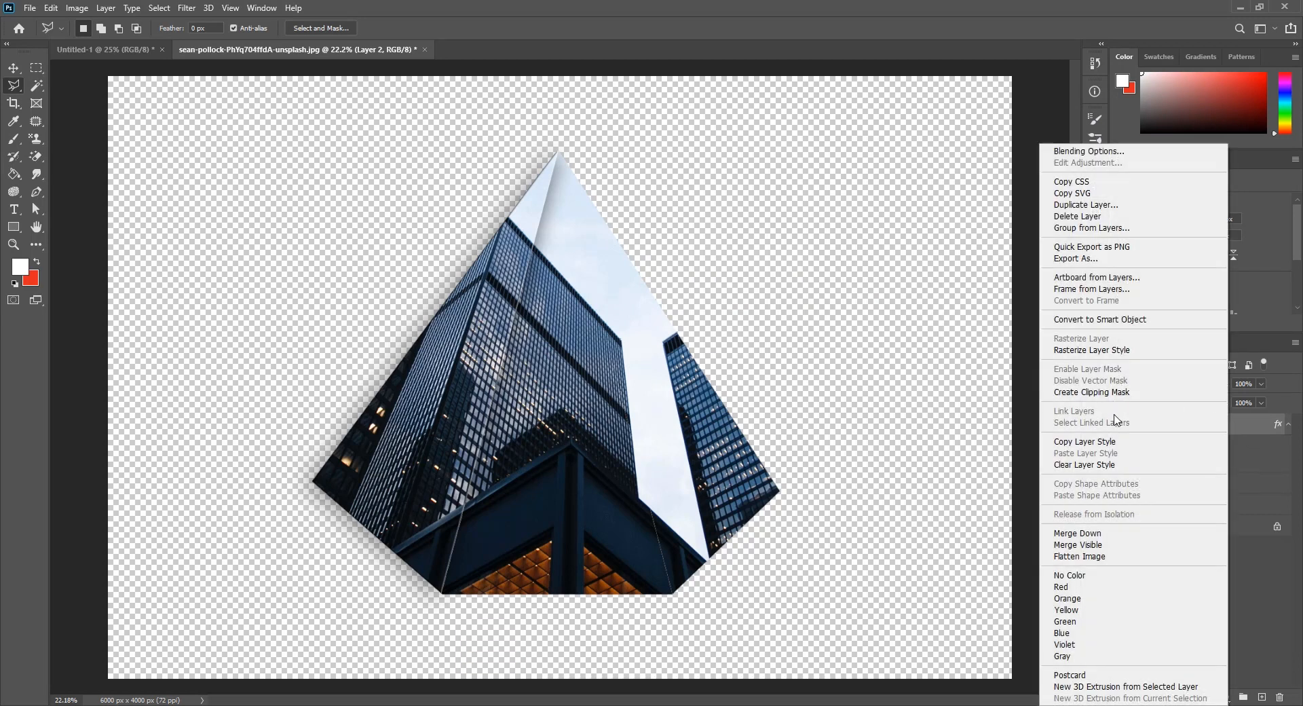
{"action": "left_click", "coordinate": [1114, 442]}
{"action": "left_click", "coordinate": [1220, 485]}
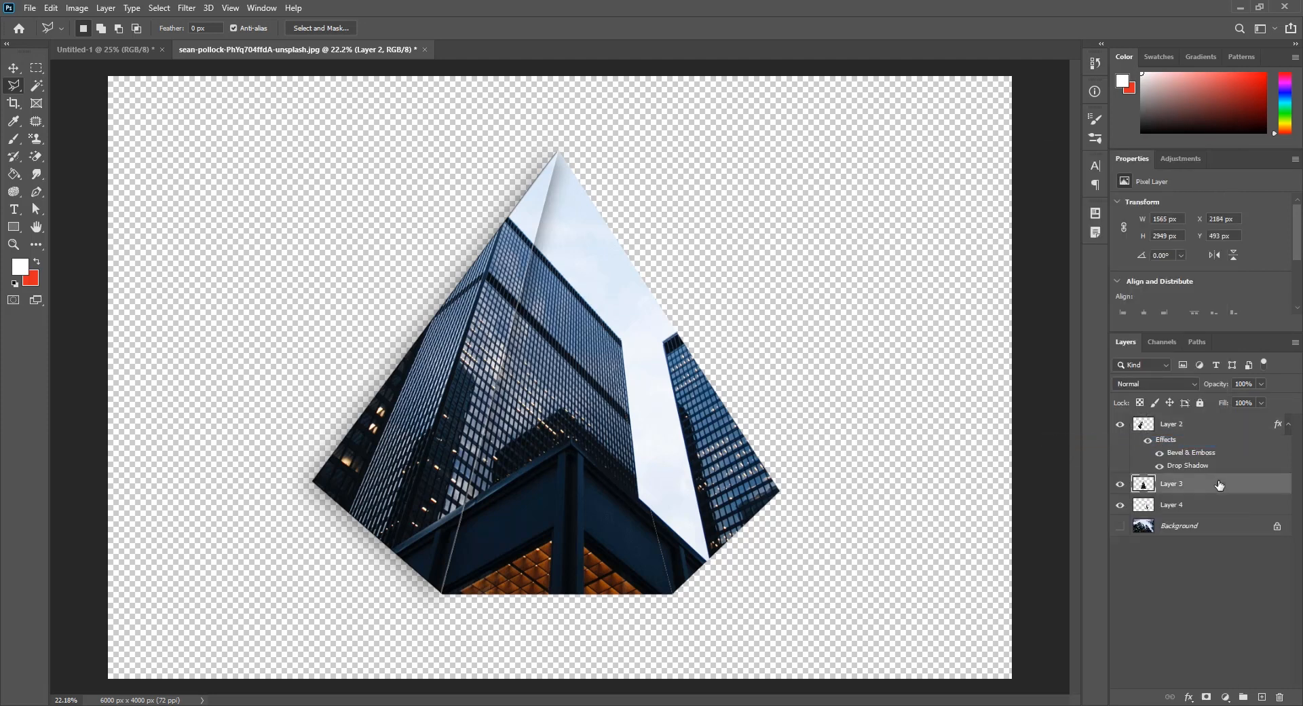
{"action": "right_click", "coordinate": [1149, 504]}
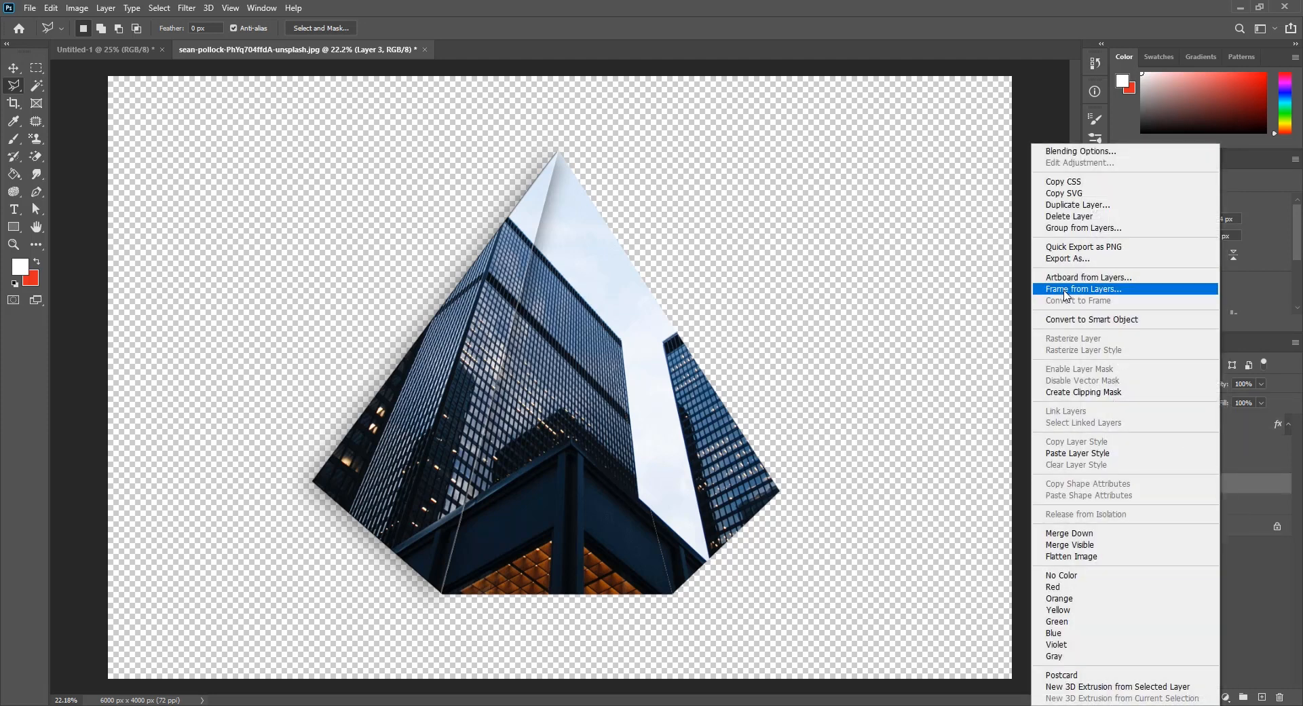
{"action": "left_click", "coordinate": [1098, 453]}
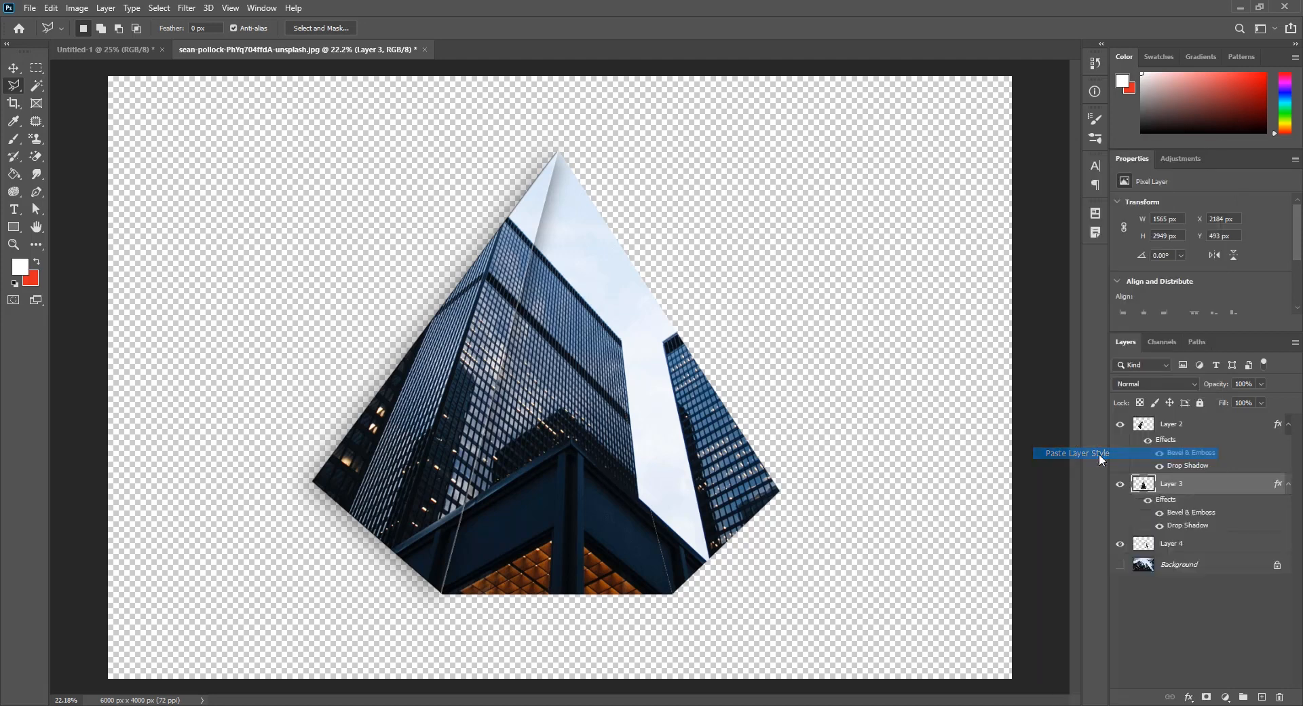
{"action": "left_click", "coordinate": [1220, 546]}
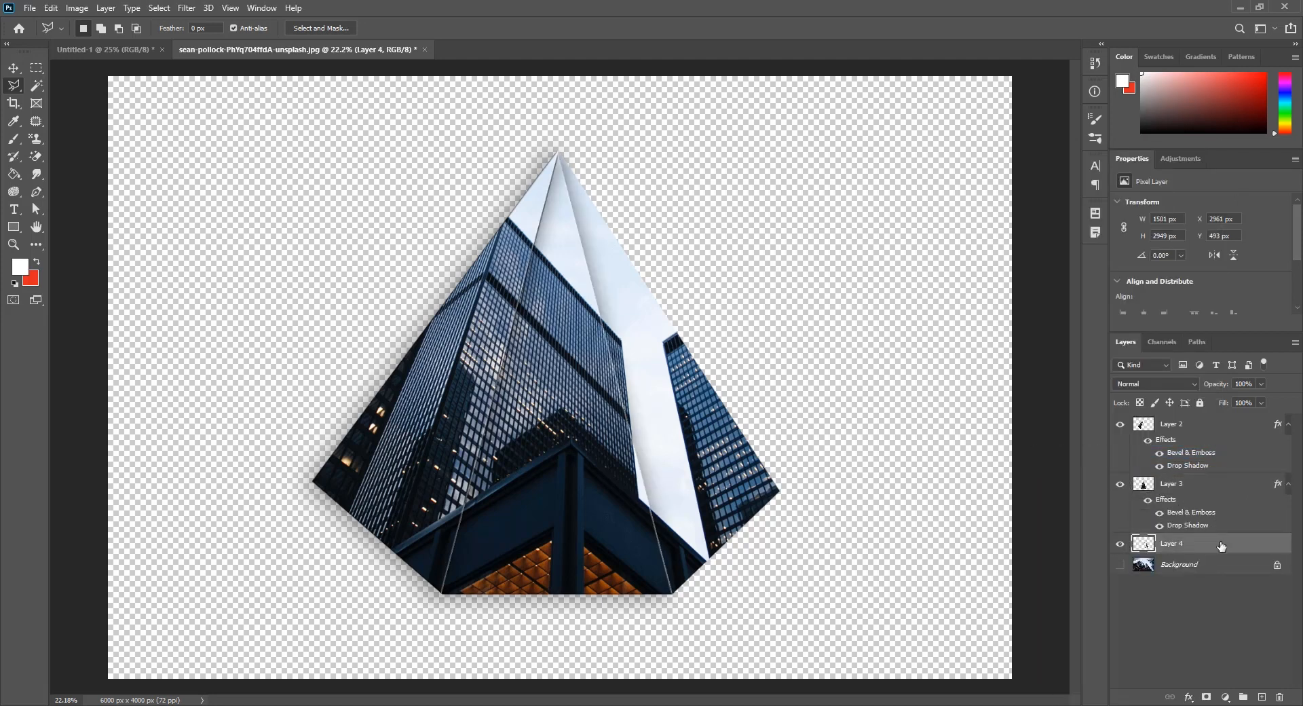
{"action": "right_click", "coordinate": [1220, 545]}
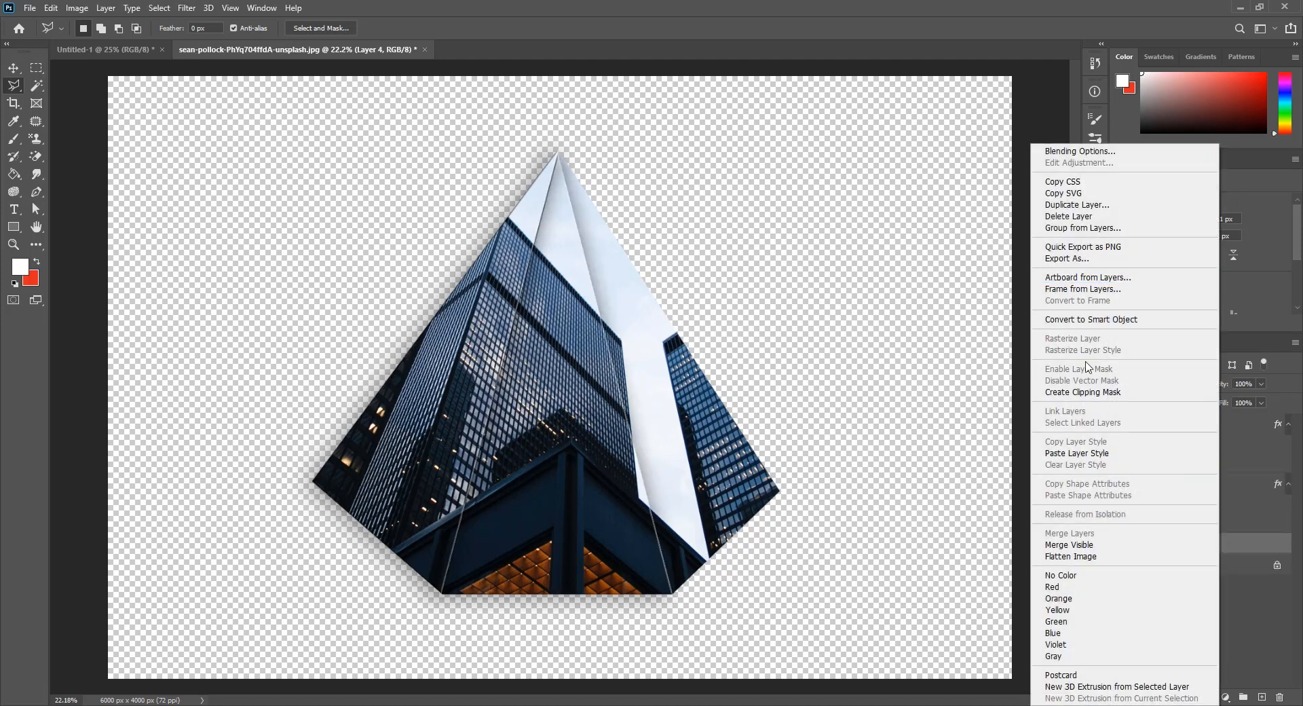
{"action": "left_click", "coordinate": [1100, 453]}
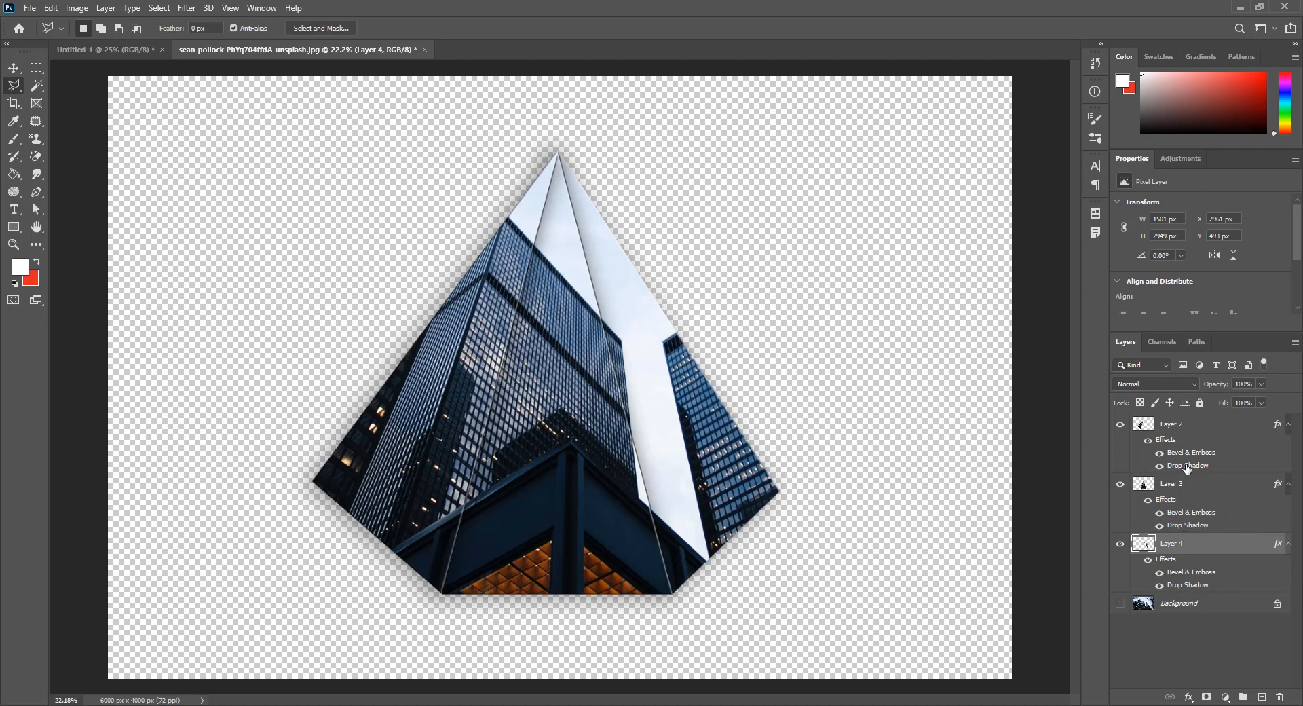
Step: Move Layer 3 above Layer 2 in the layer stack and show the Background layer
{"action": "left_click_drag", "start_coordinate": [1187, 481], "coordinate": [1181, 417]}
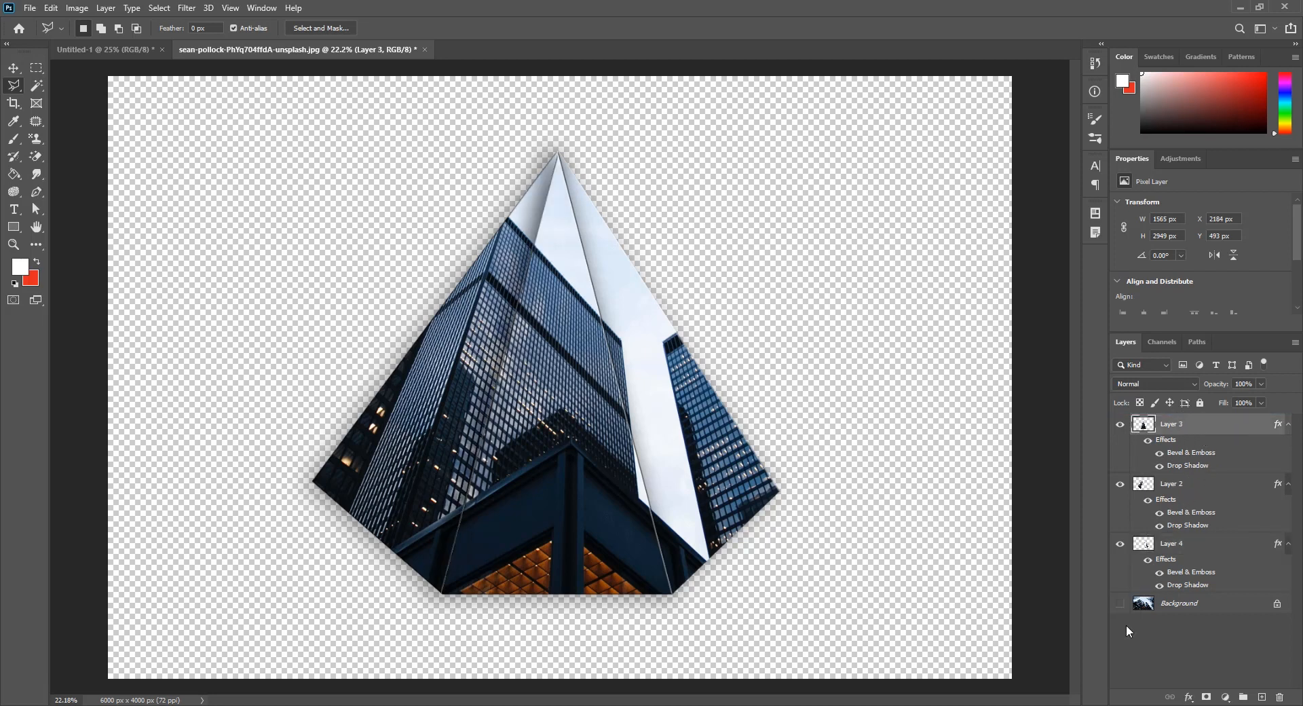
{"action": "left_click", "coordinate": [1121, 603]}
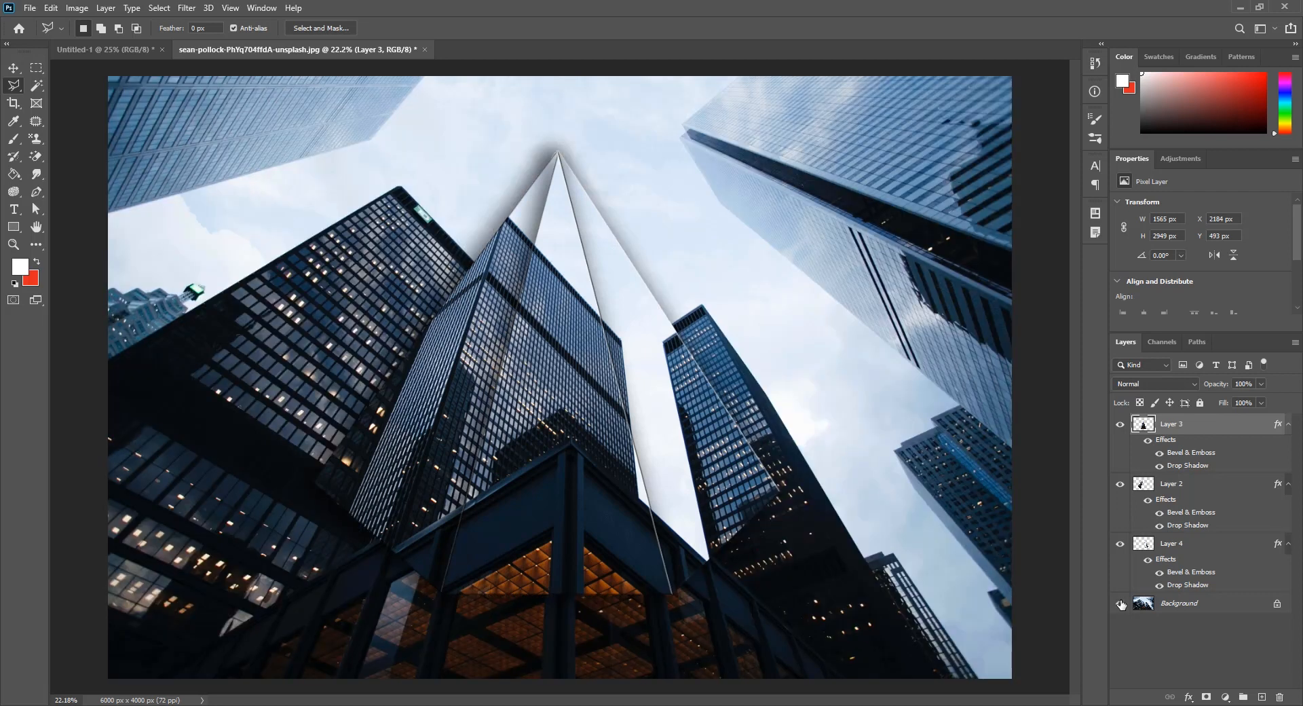
{"action": "left_click", "coordinate": [13, 68]}
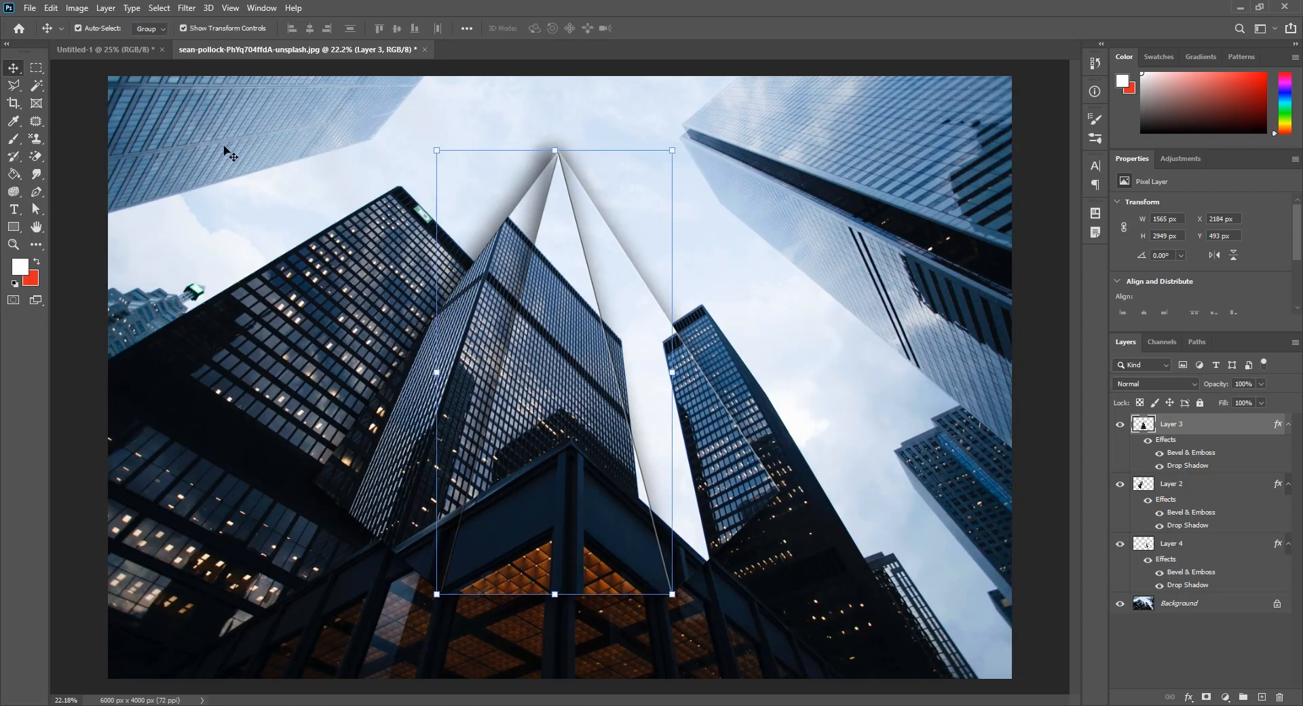
{"action": "left_click", "coordinate": [790, 271]}
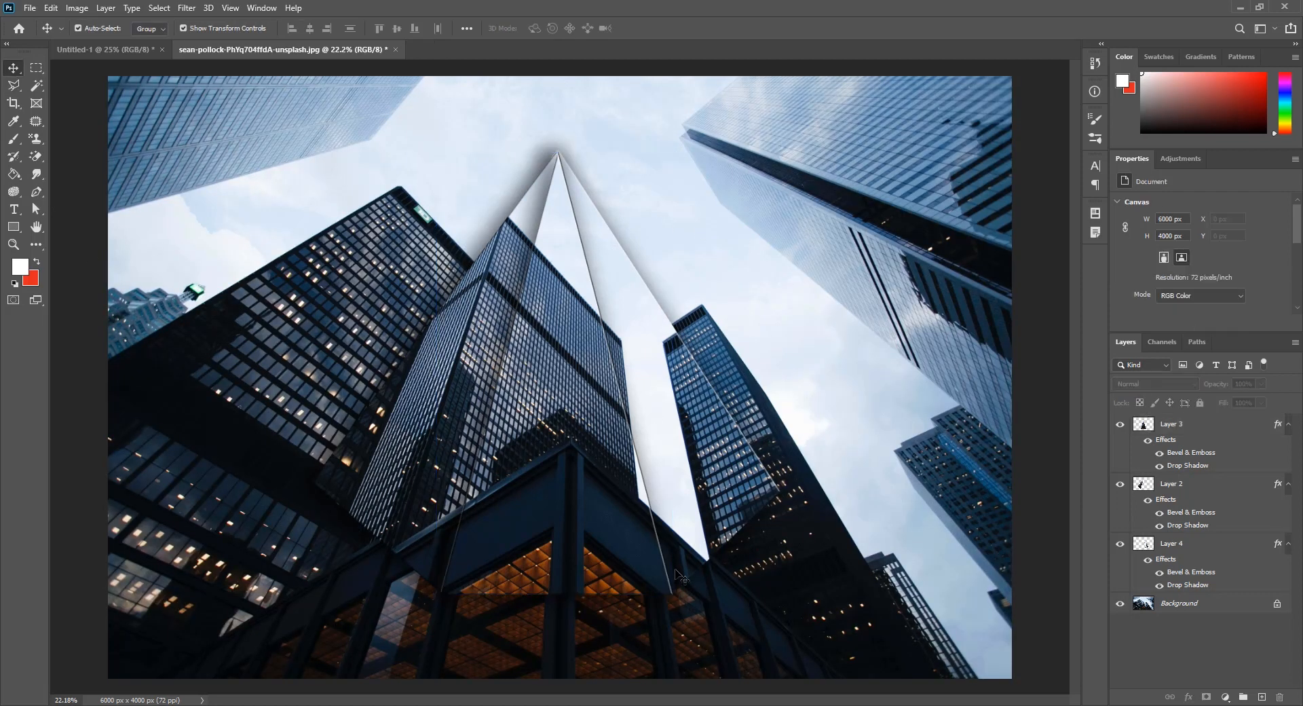
Step: Select Layers 2, 3 and 4 together and group them
{"action": "left_click", "coordinate": [1203, 551]}
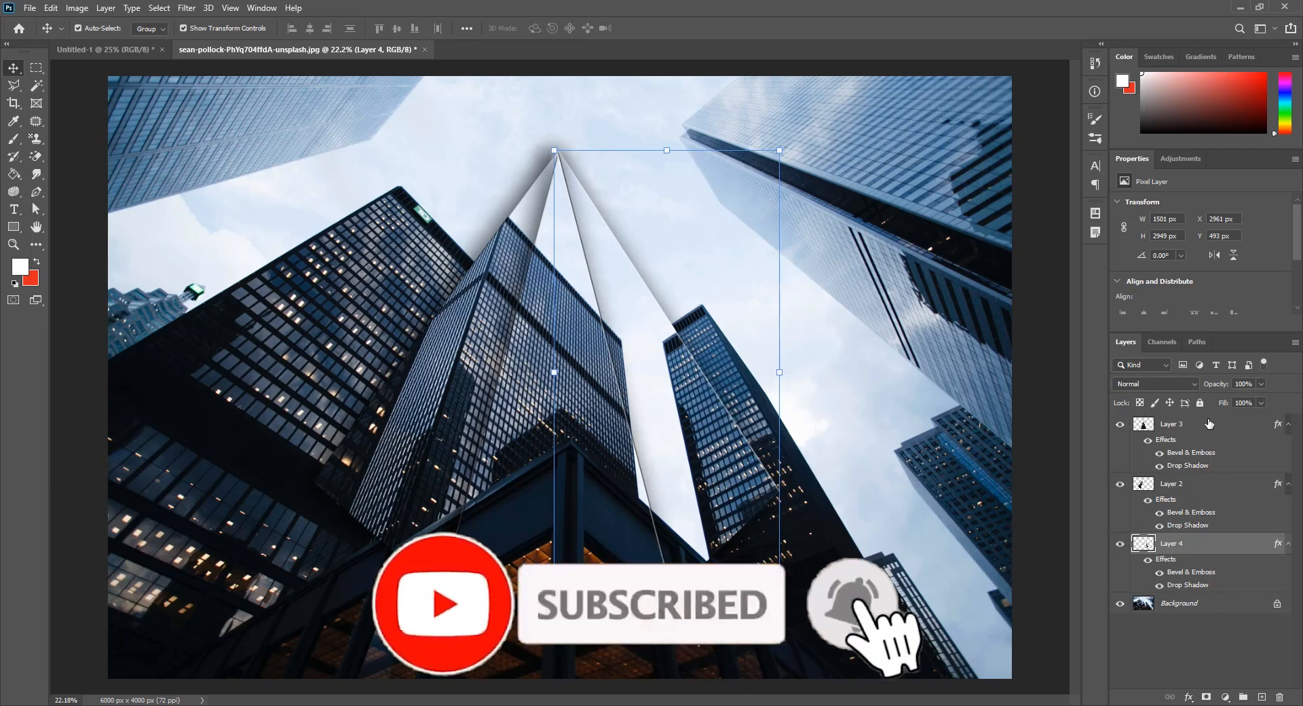
{"action": "left_click", "coordinate": [1210, 424], "text": "shift"}
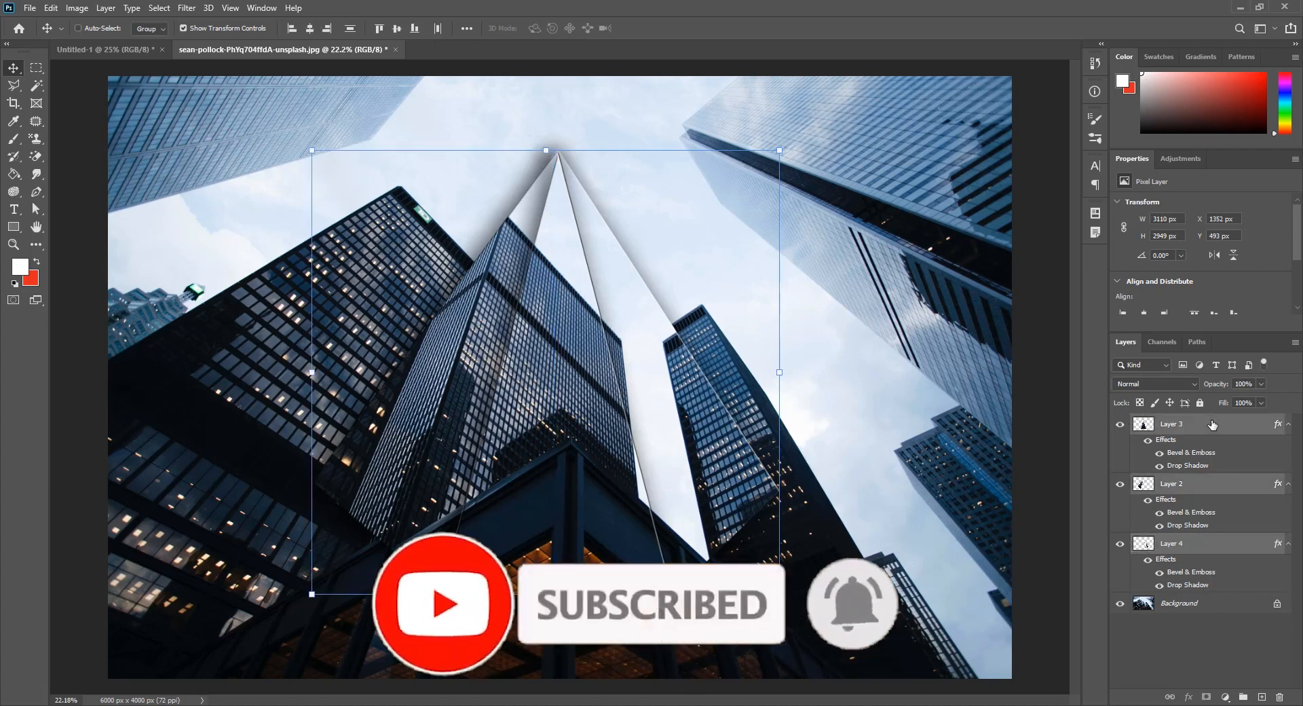
{"action": "key", "text": "ctrl+g"}
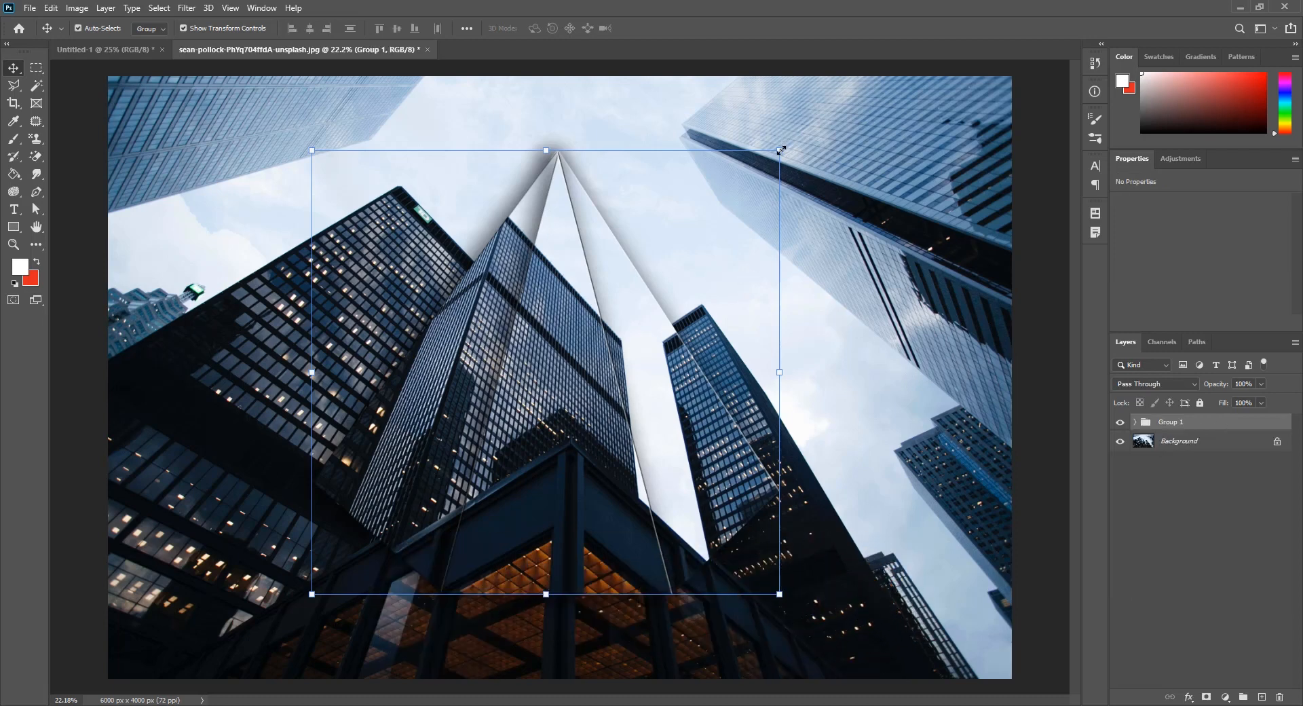
Step: Scale the facet group up proportionally around its center to about 103%, apply the transform and deselect the group
{"action": "left_click_drag", "start_coordinate": [781, 146], "coordinate": [788, 144]}
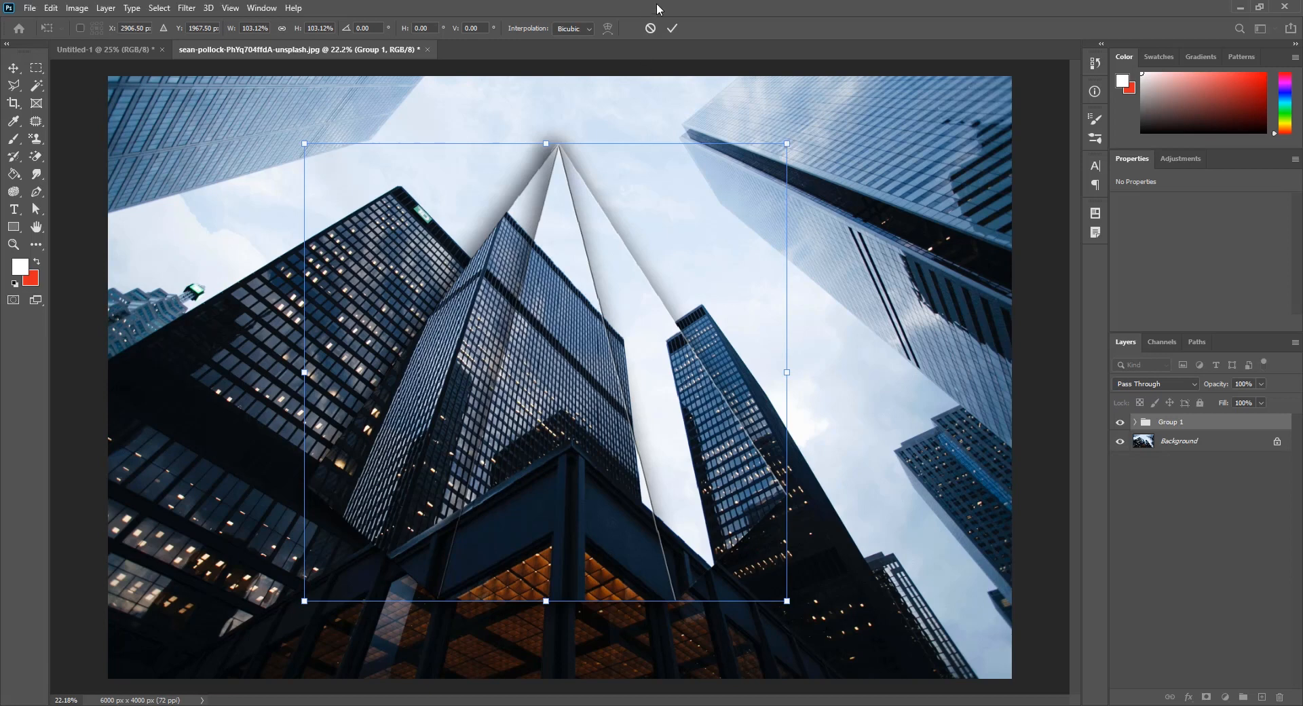
{"action": "left_click", "coordinate": [671, 27]}
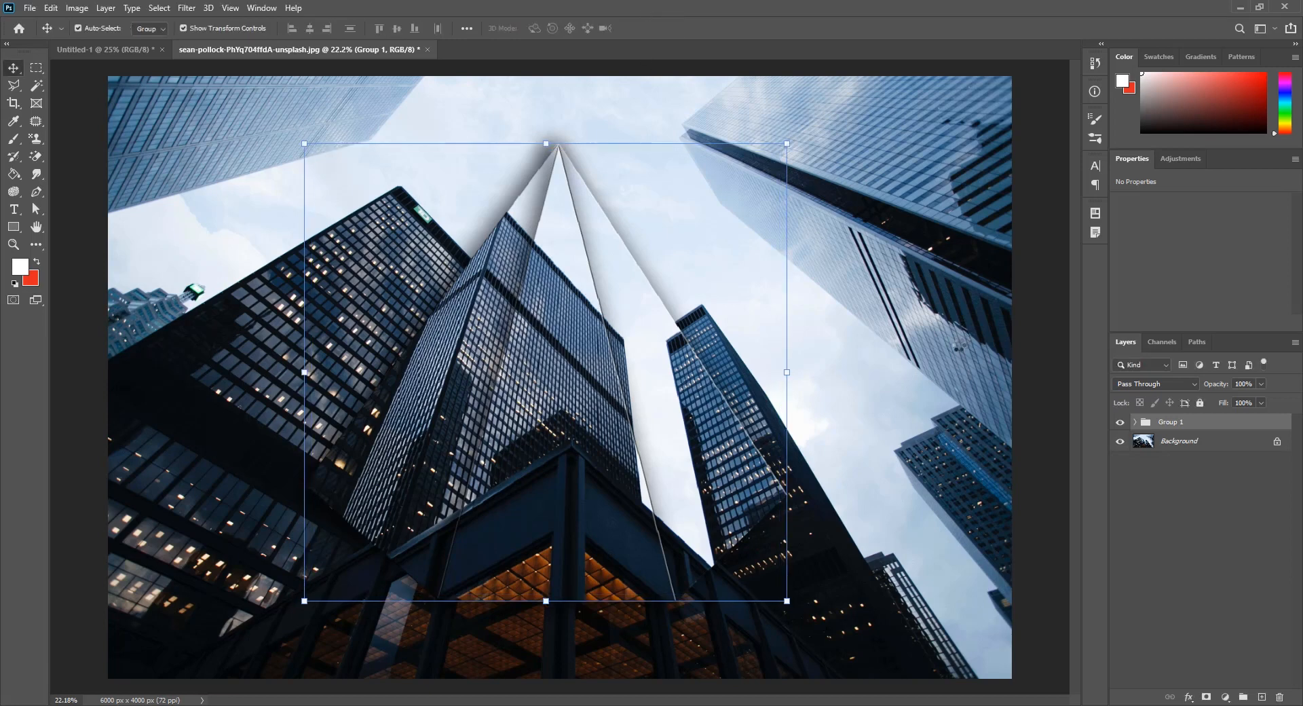
{"action": "left_click", "coordinate": [959, 346]}
{"action": "scroll", "coordinate": [959, 346], "scroll_direction": "down", "scroll_amount": 1}
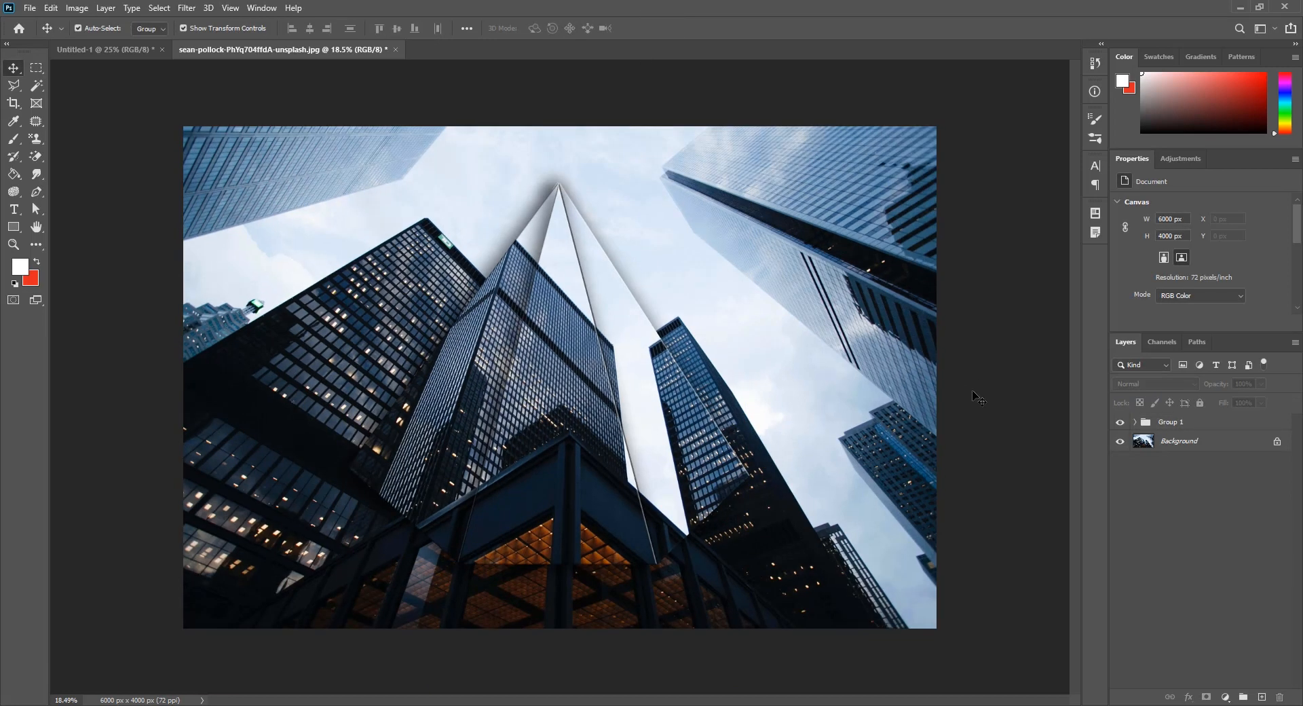